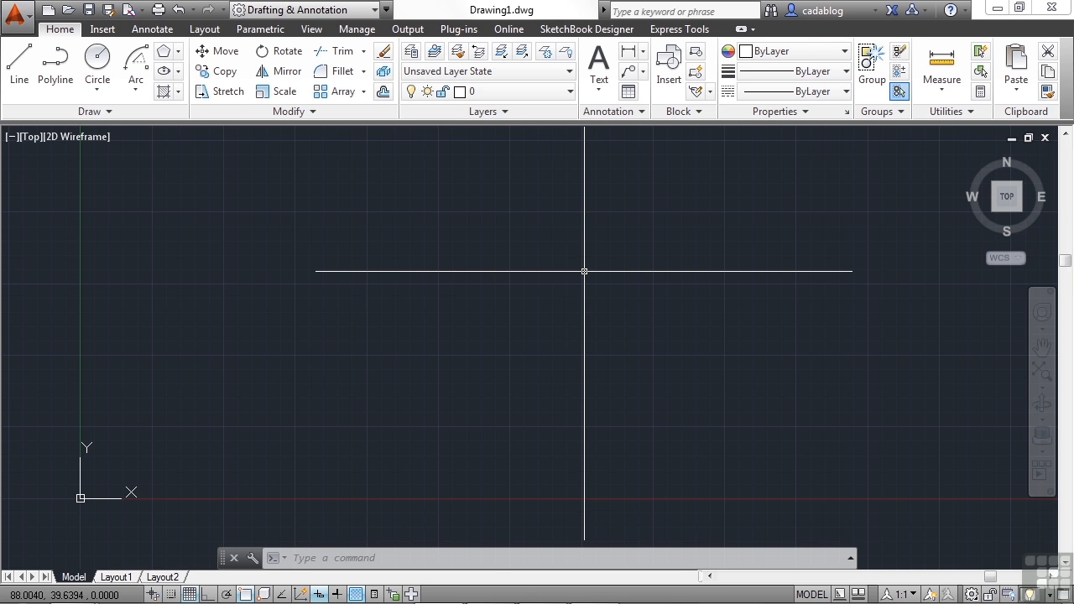
# Open the drawing file scale examples.dwg from the 06 folder.
pyautogui.write('op')
pyautogui.press('Return')
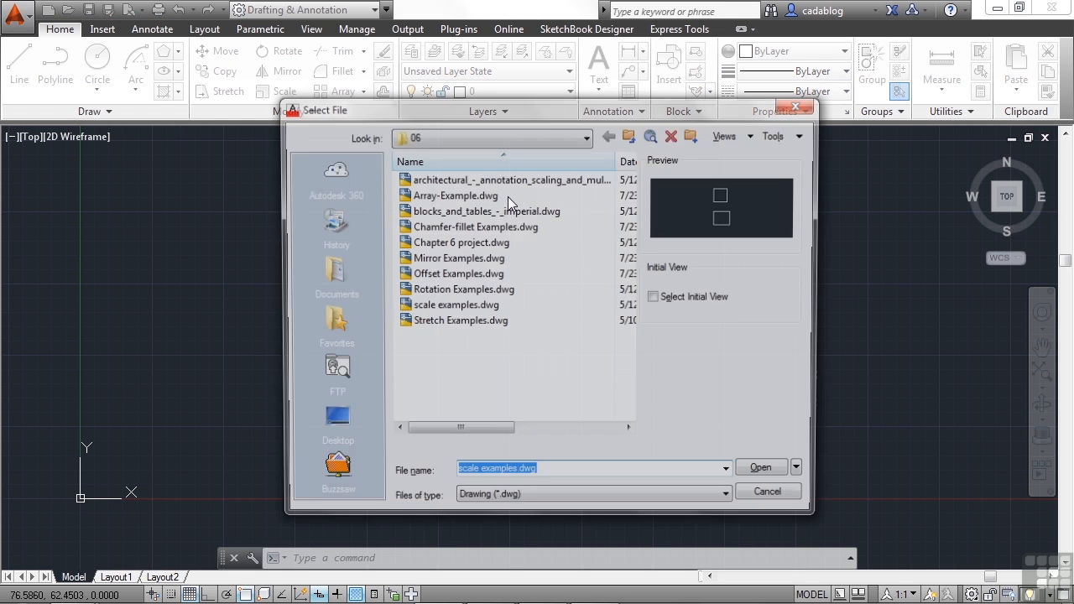
pyautogui.click(491, 308)
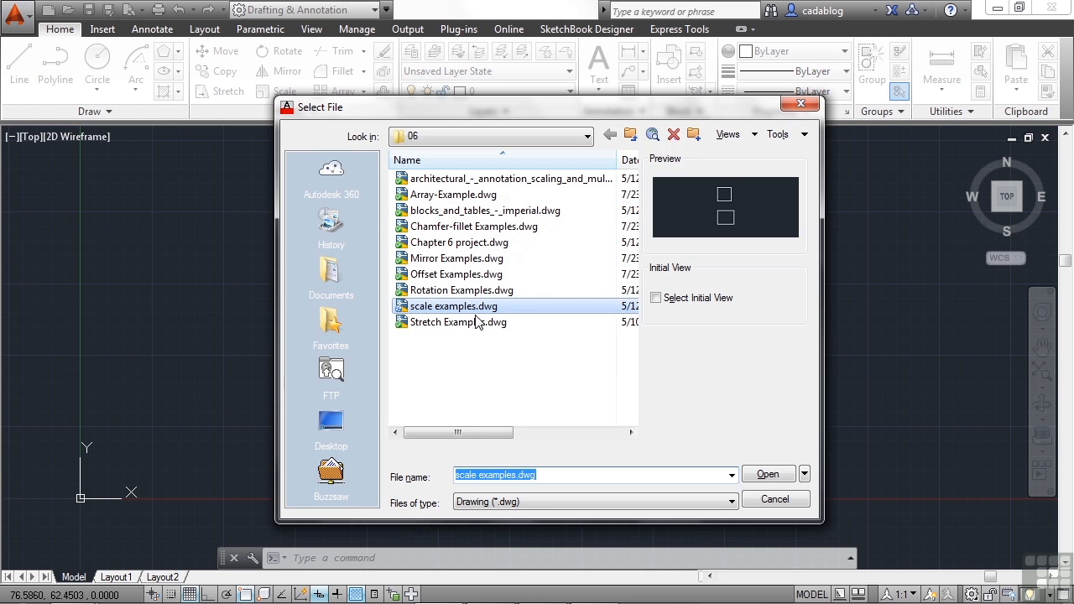
pyautogui.click(766, 475)
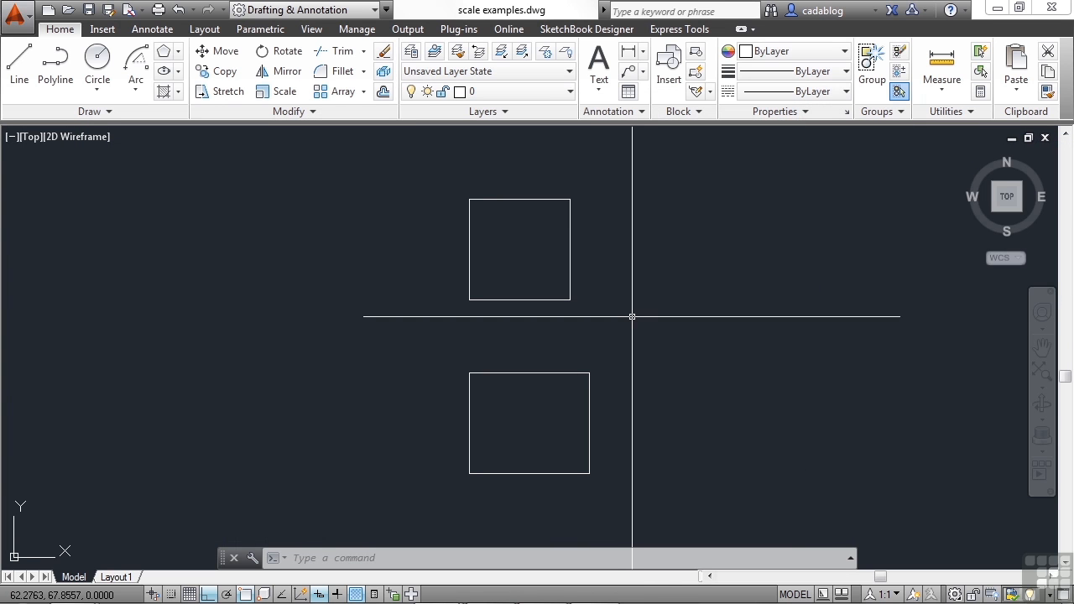
pyautogui.scroll(-2, 632, 317)
pyautogui.scroll(2, 625, 310)
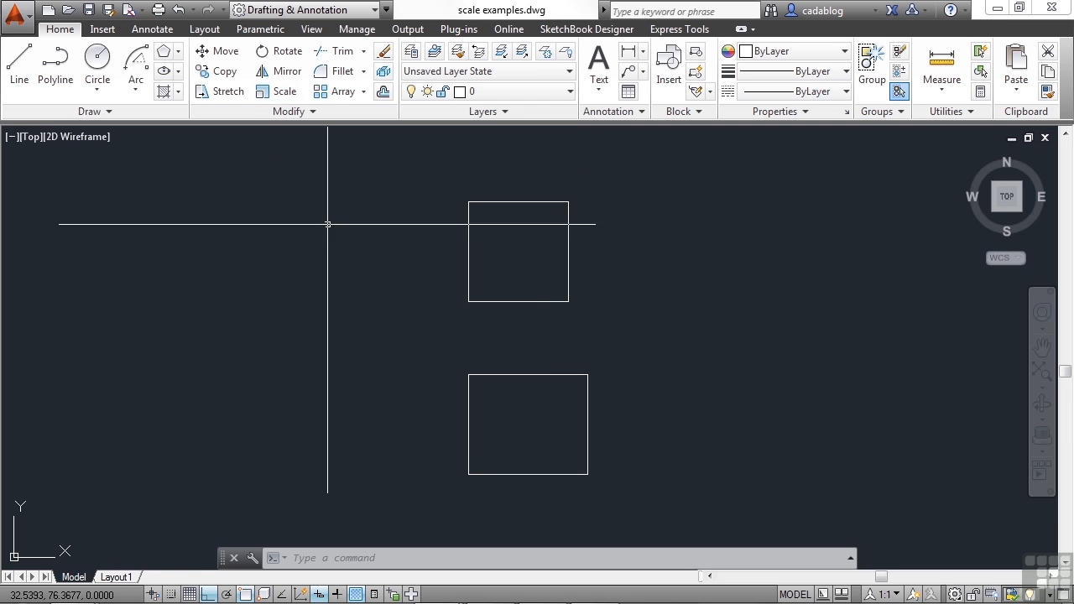
pyautogui.write('SCALE')
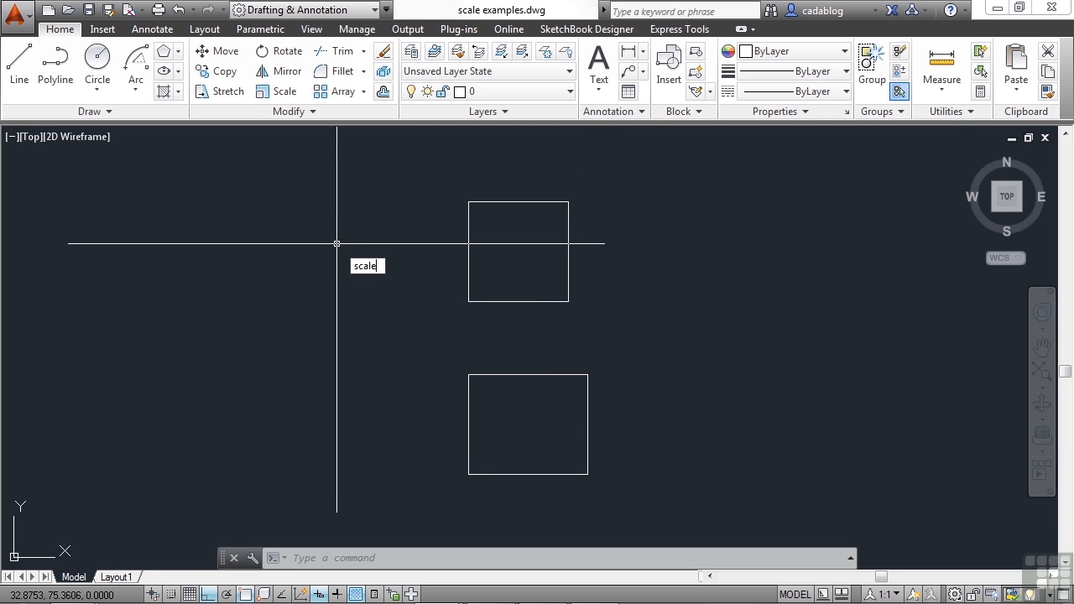
pyautogui.press('Escape')
pyautogui.write('SC')
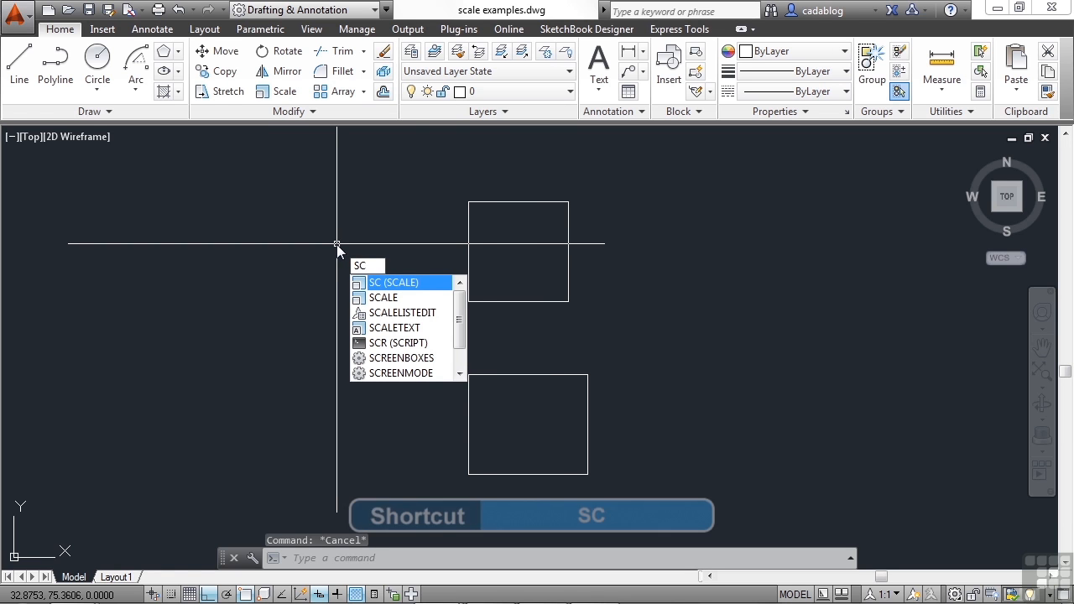
pyautogui.press('Escape')
pyautogui.write('S')
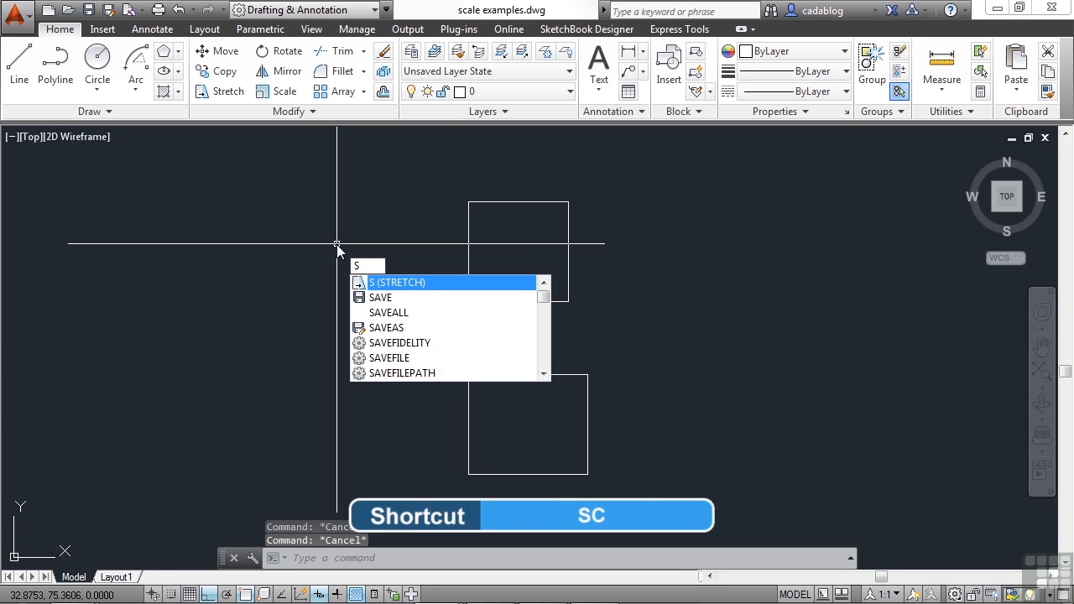
pyautogui.press('Escape')
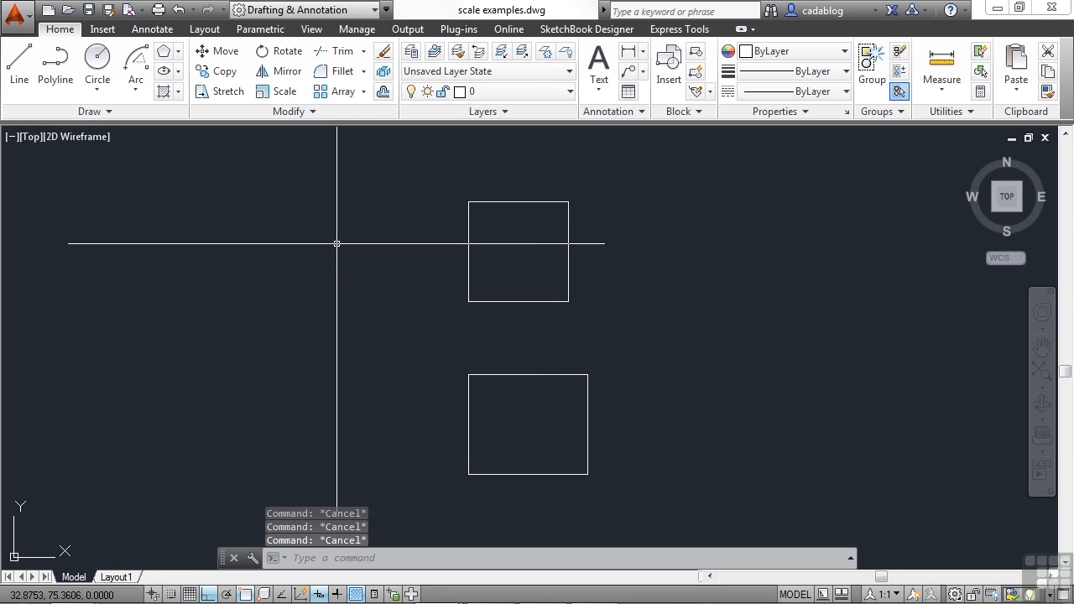
# Start scaling the upper square, using the endpoint at its lower-left corner as the base point.
pyautogui.write('SC')
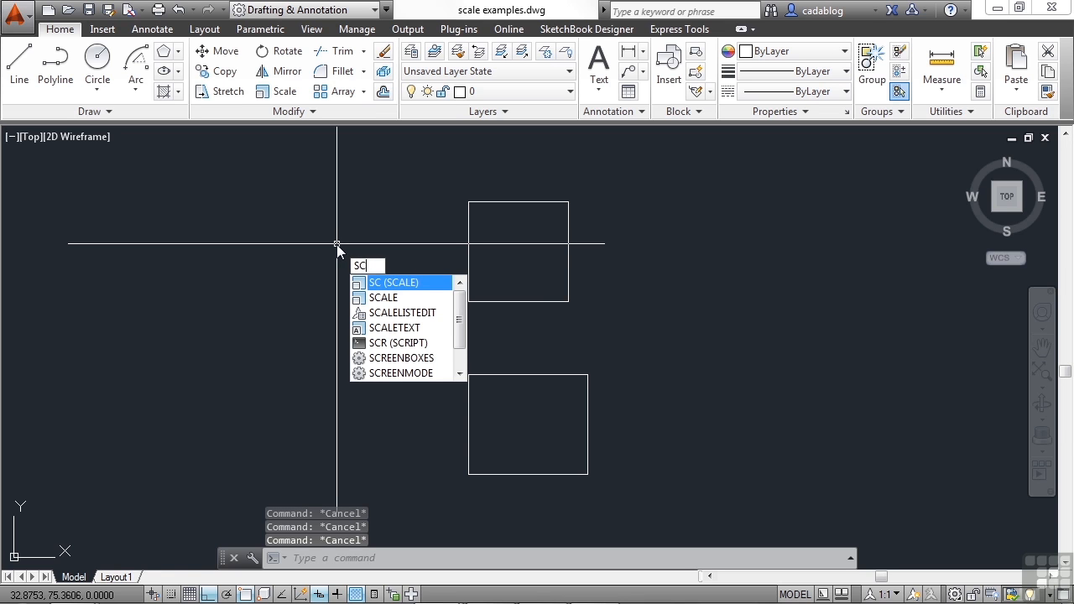
pyautogui.press('Return')
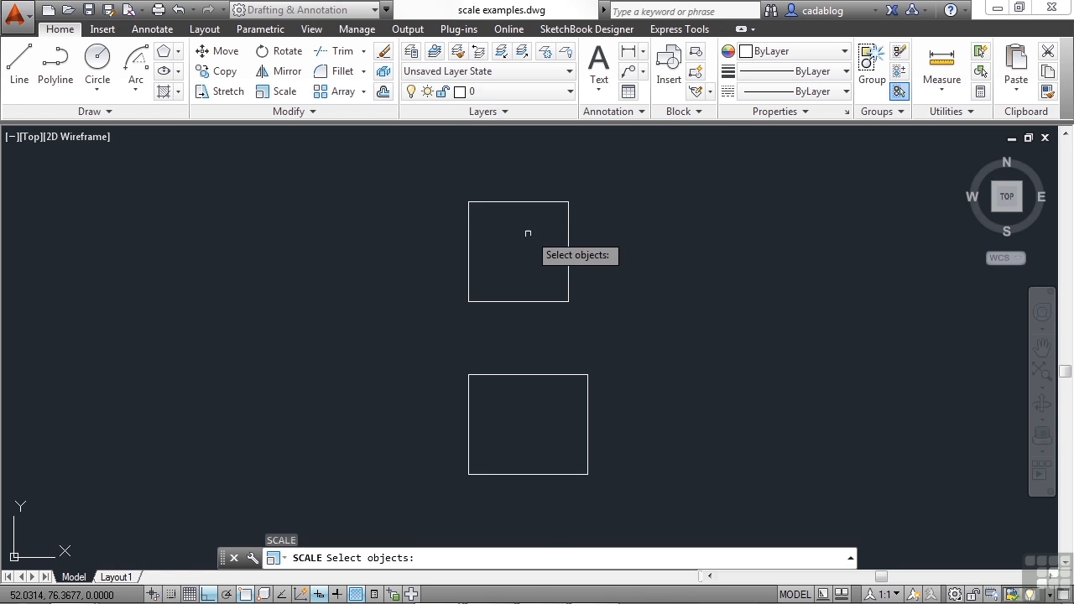
pyautogui.click(559, 200)
pyautogui.click(592, 190)
pyautogui.click(450, 311)
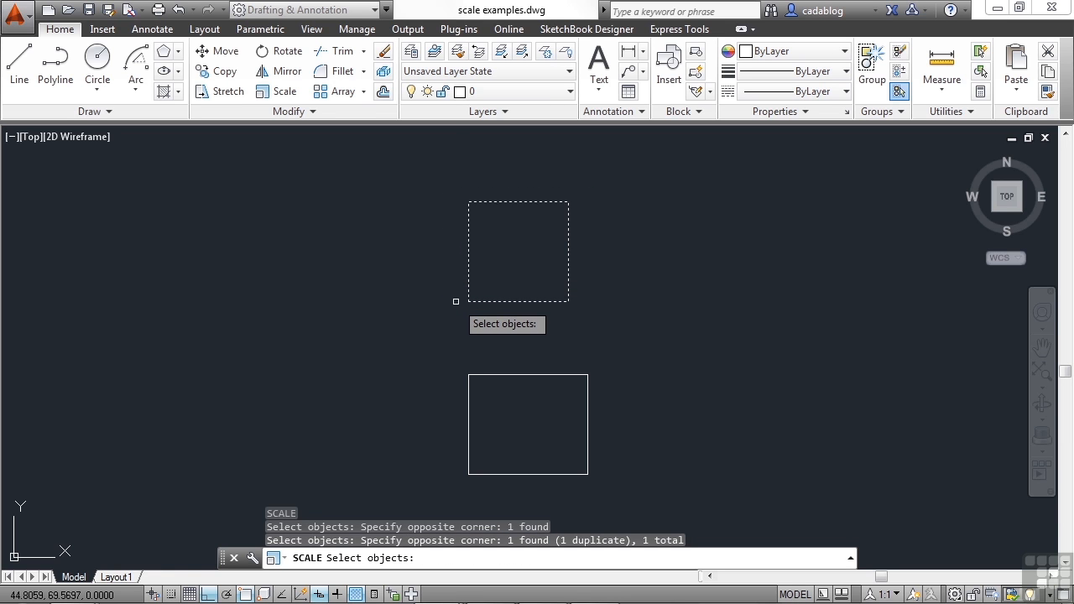
pyautogui.press('Return')
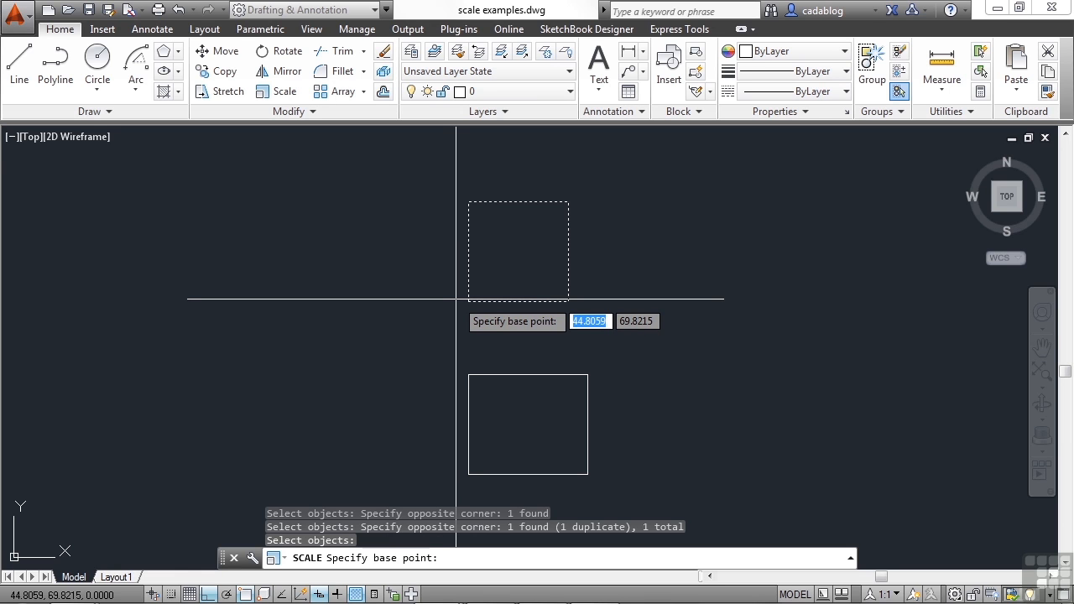
pyautogui.write('end')
pyautogui.press('Return')
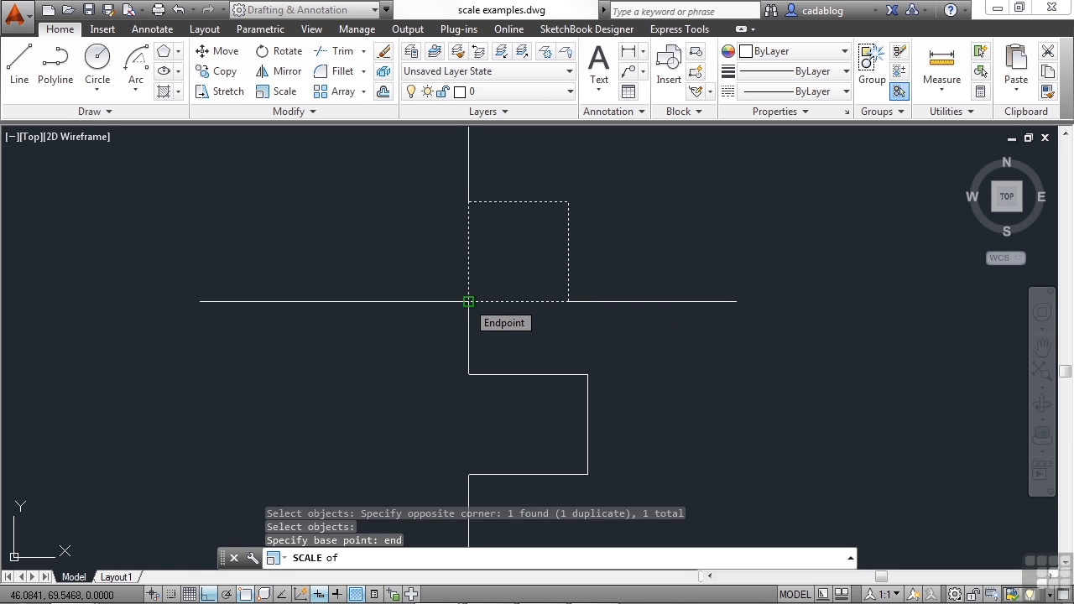
pyautogui.click(468, 301)
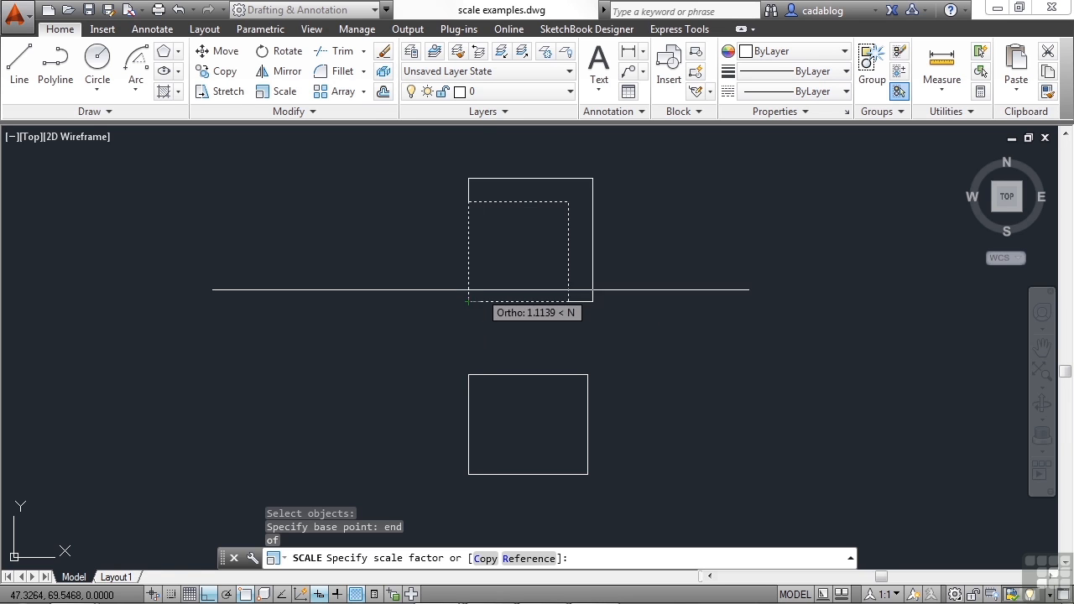
# Turn off object snap and scale the upper square by a factor of 2.
pyautogui.scroll(-4, 499, 278)
pyautogui.moveTo(518, 258); pyautogui.dragTo(475, 348, button='middle')
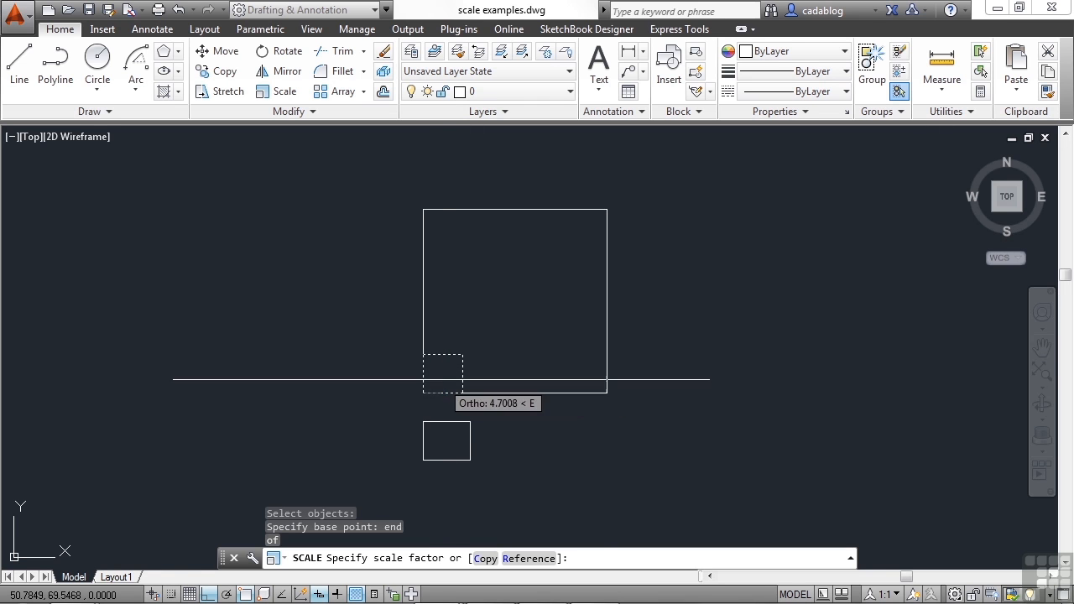
pyautogui.press('F3')
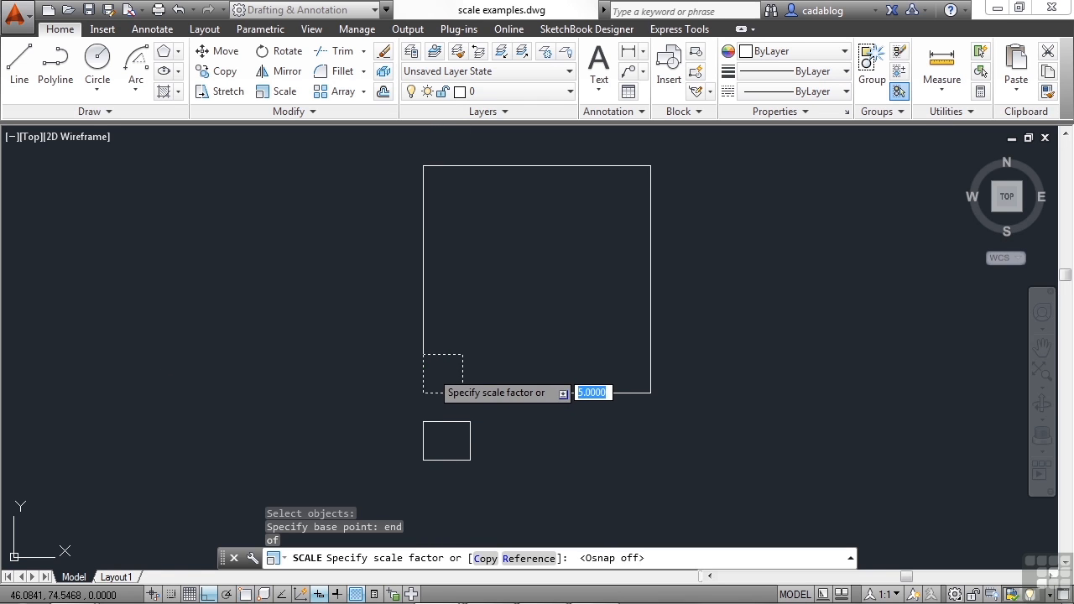
pyautogui.scroll(2, 431, 391)
pyautogui.scroll(2, 431, 391)
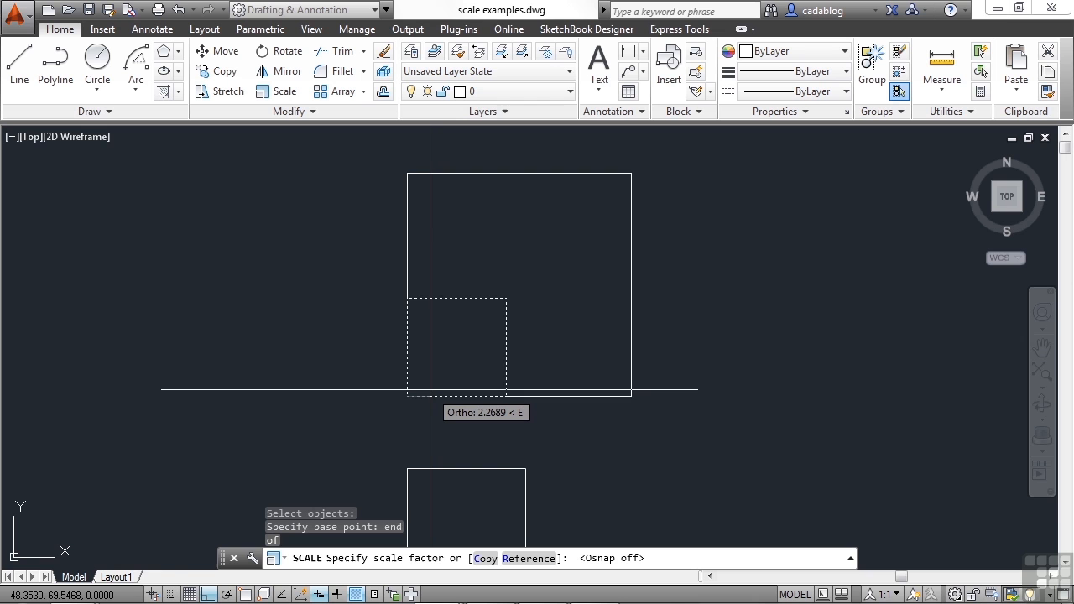
pyautogui.scroll(-2, 431, 369)
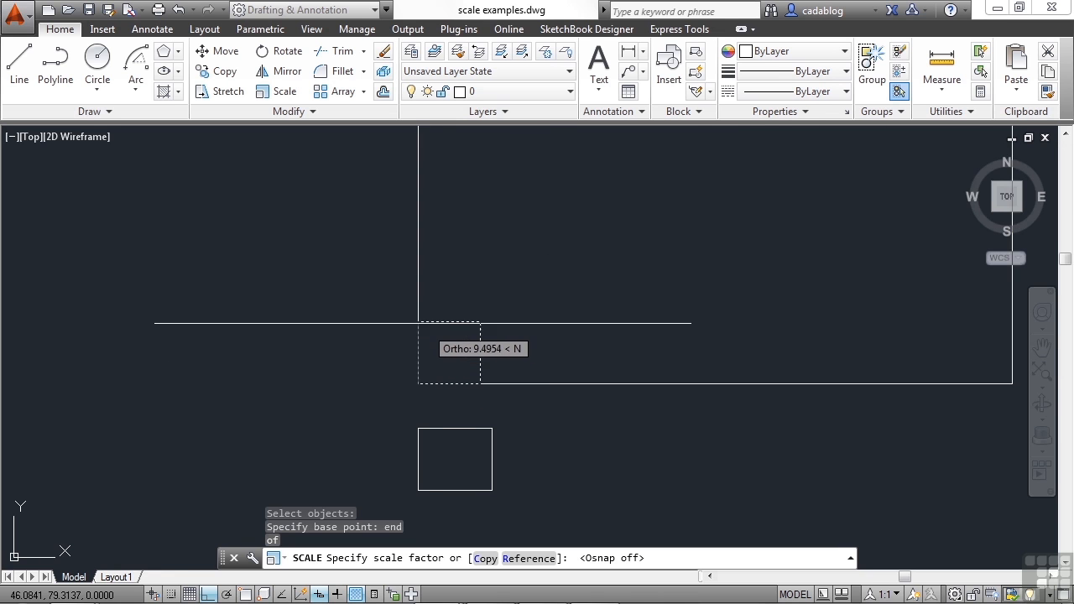
pyautogui.scroll(-2, 425, 364)
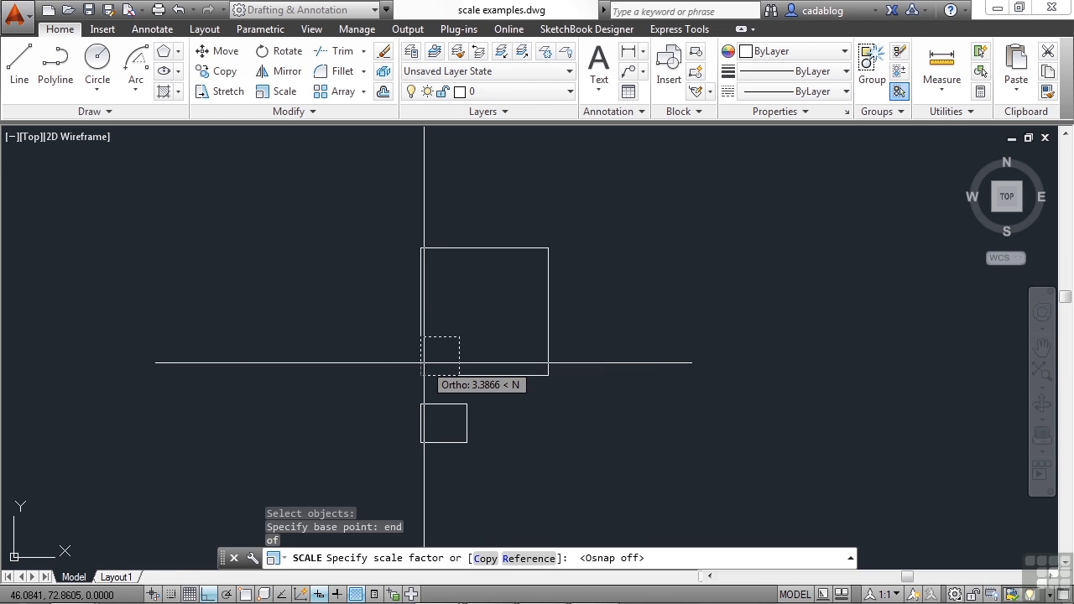
pyautogui.scroll(2, 424, 363)
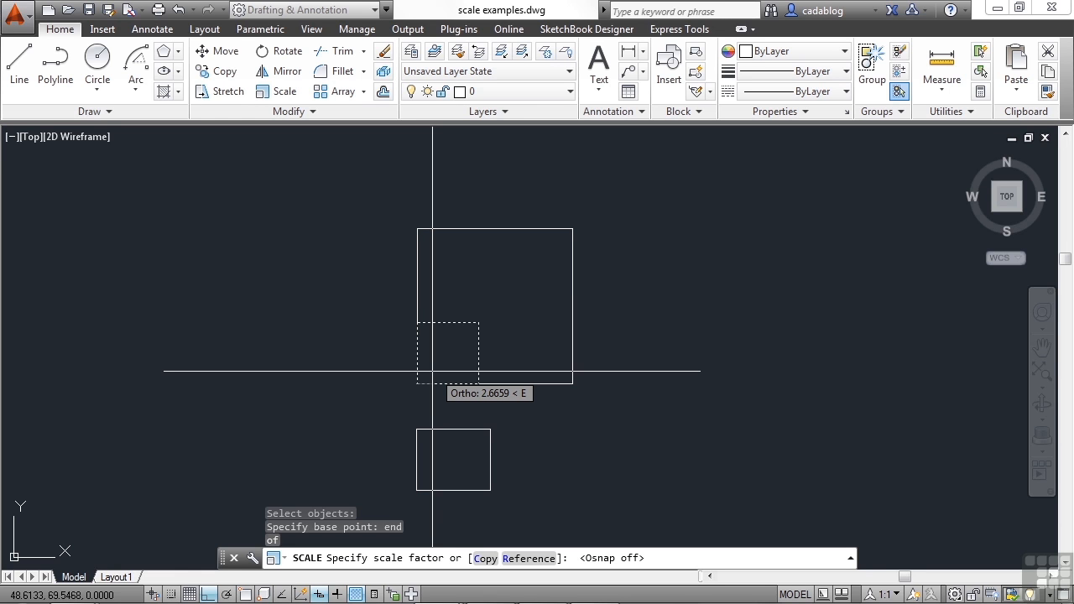
pyautogui.write('2')
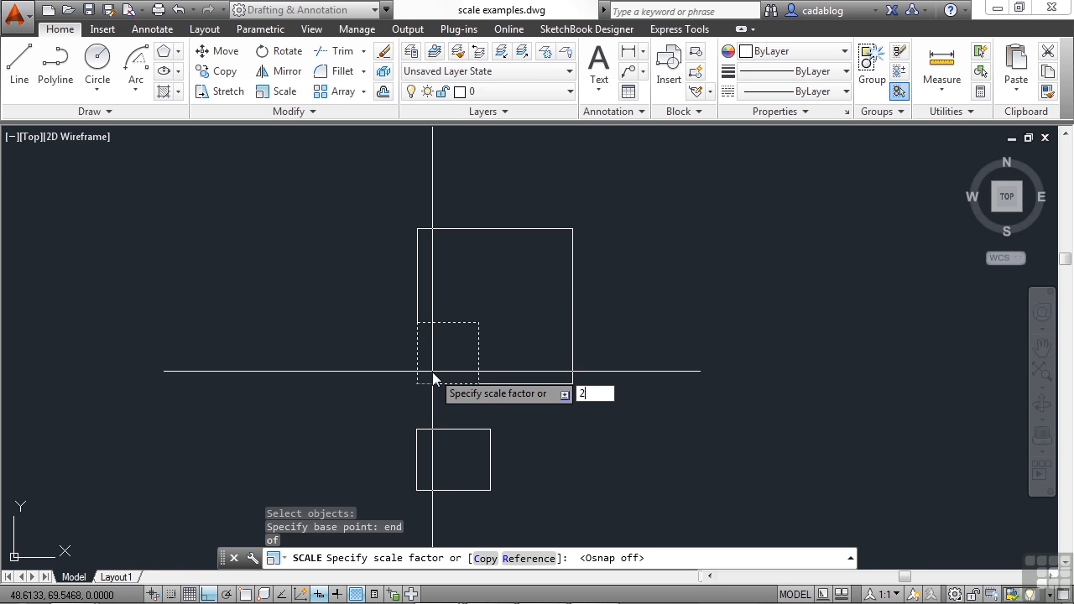
pyautogui.press('Return')
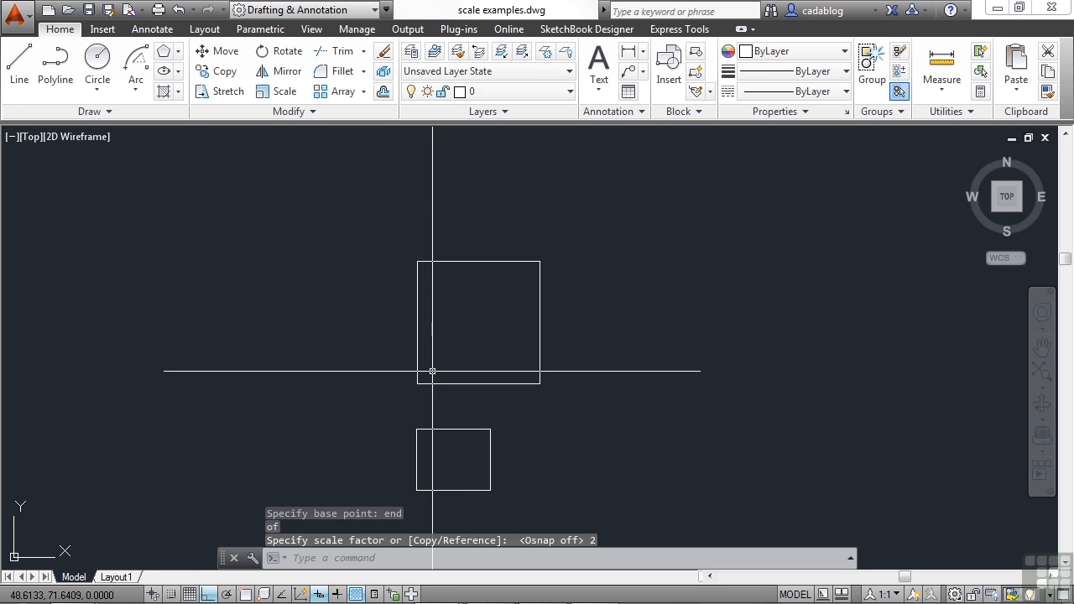
# Scale the upper square by a factor of .5 from the endpoint at its lower-left corner.
pyautogui.write('sc')
pyautogui.press('Return')
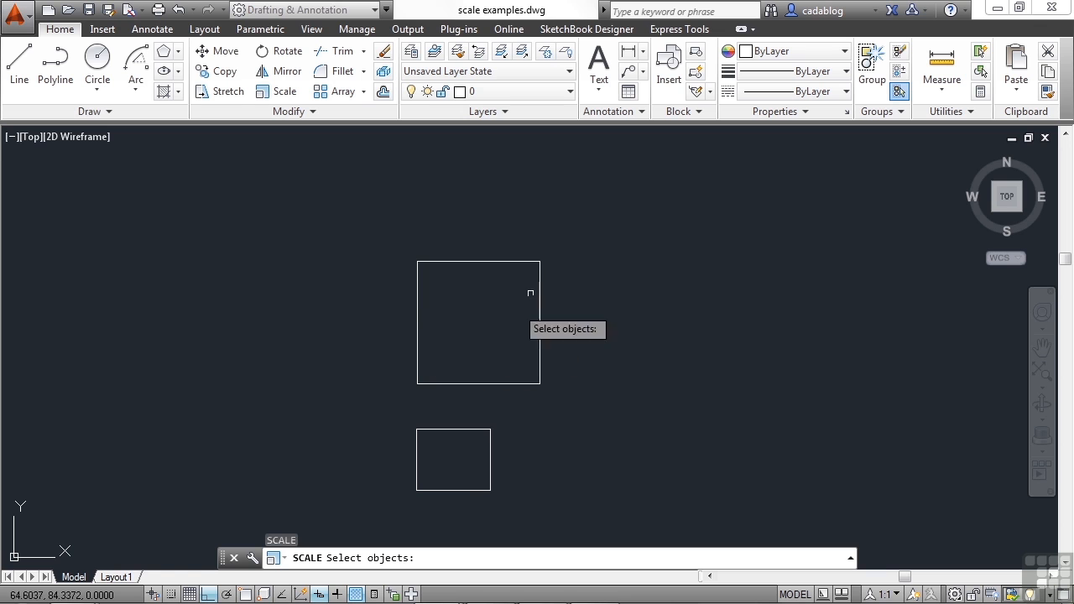
pyautogui.click(581, 218)
pyautogui.click(396, 412)
pyautogui.press('Return')
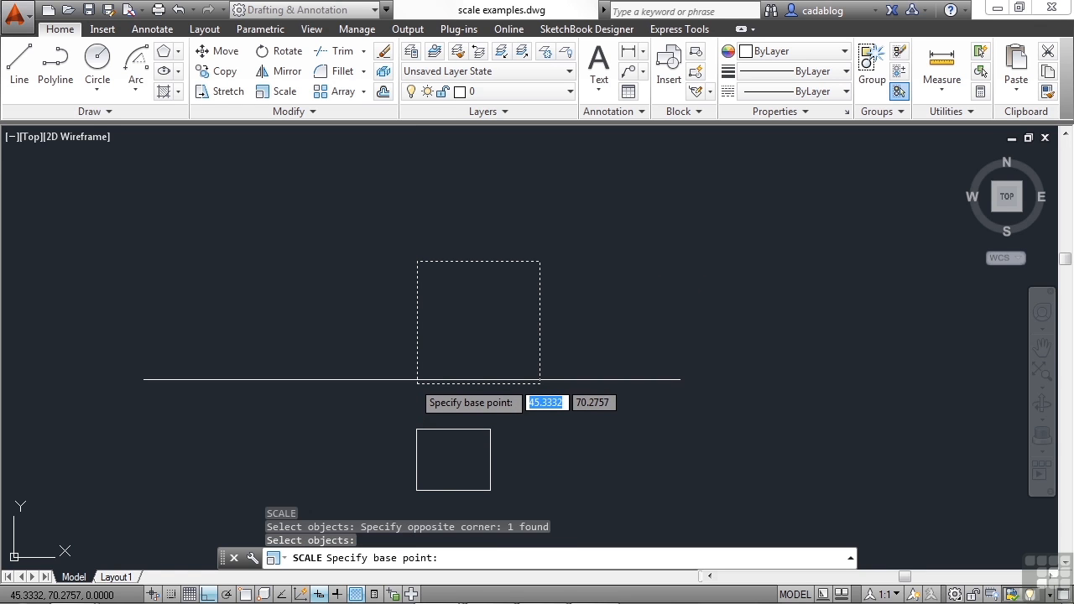
pyautogui.write('end')
pyautogui.press('Return')
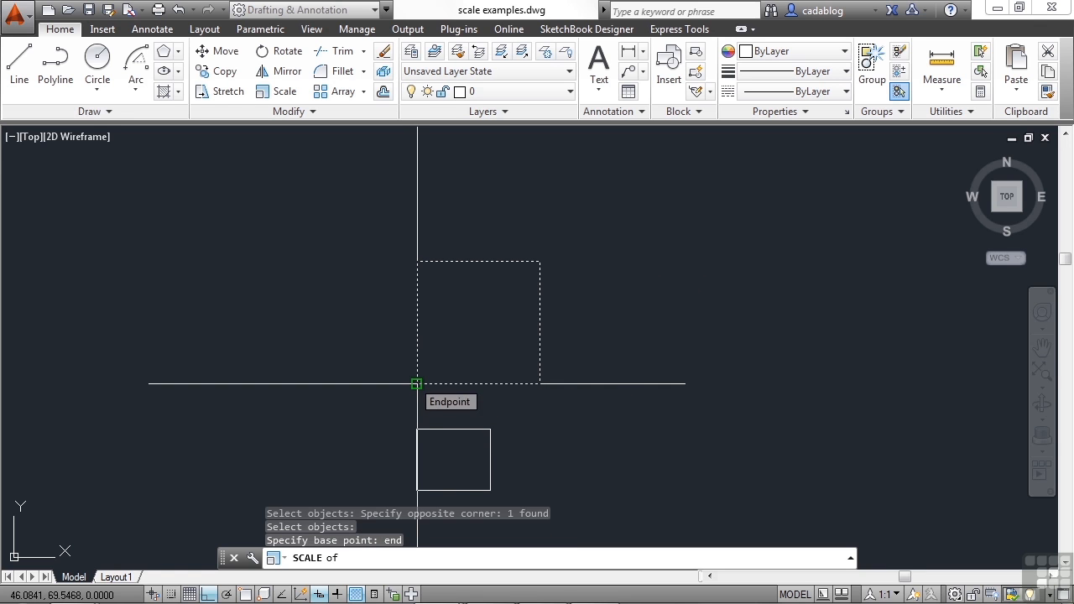
pyautogui.click(412, 379)
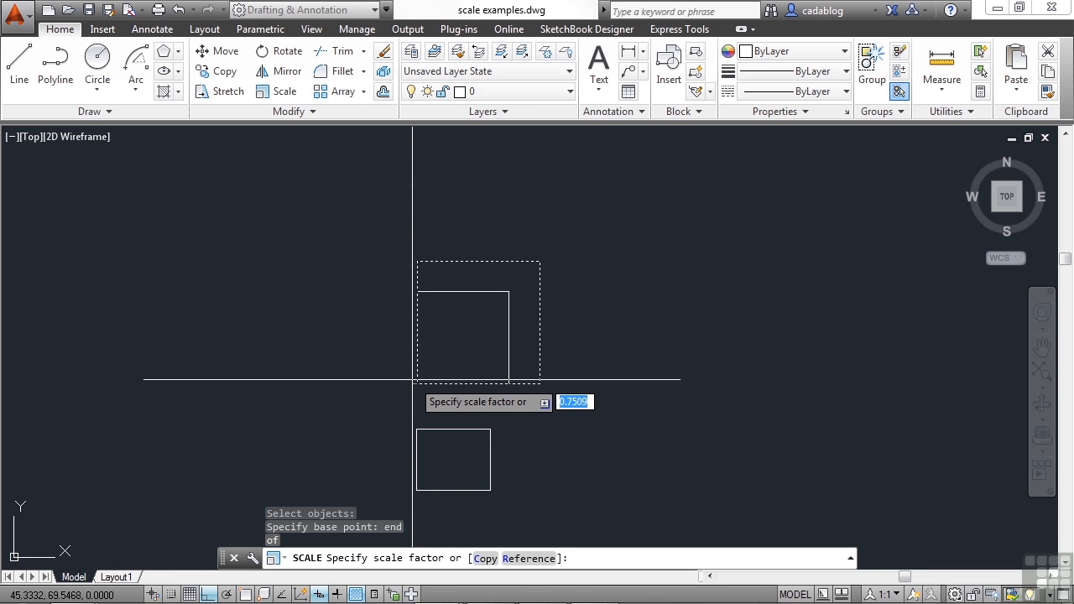
pyautogui.write('.5')
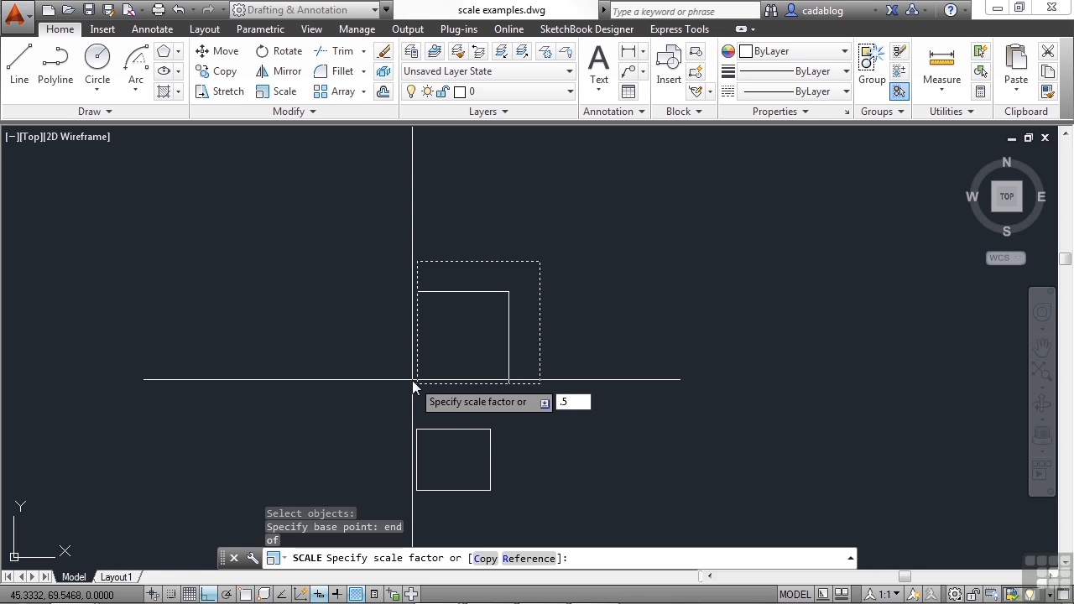
pyautogui.press('Return')
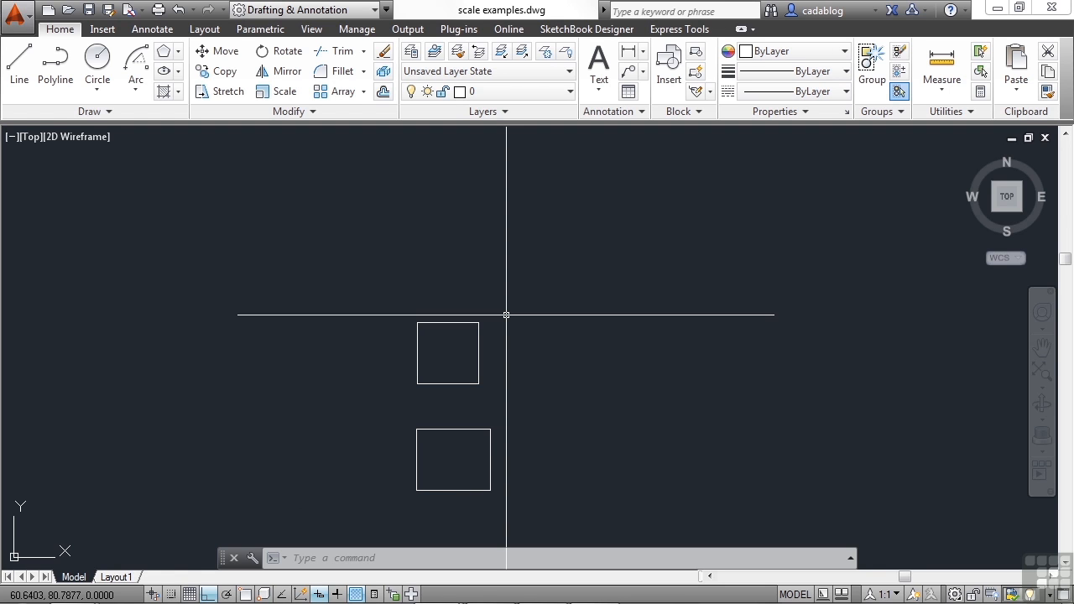
# Create a scaled copy of the upper square at a factor of 2, based on its lower-left endpoint and keeping the original.
pyautogui.write('scale')
pyautogui.press('Return')
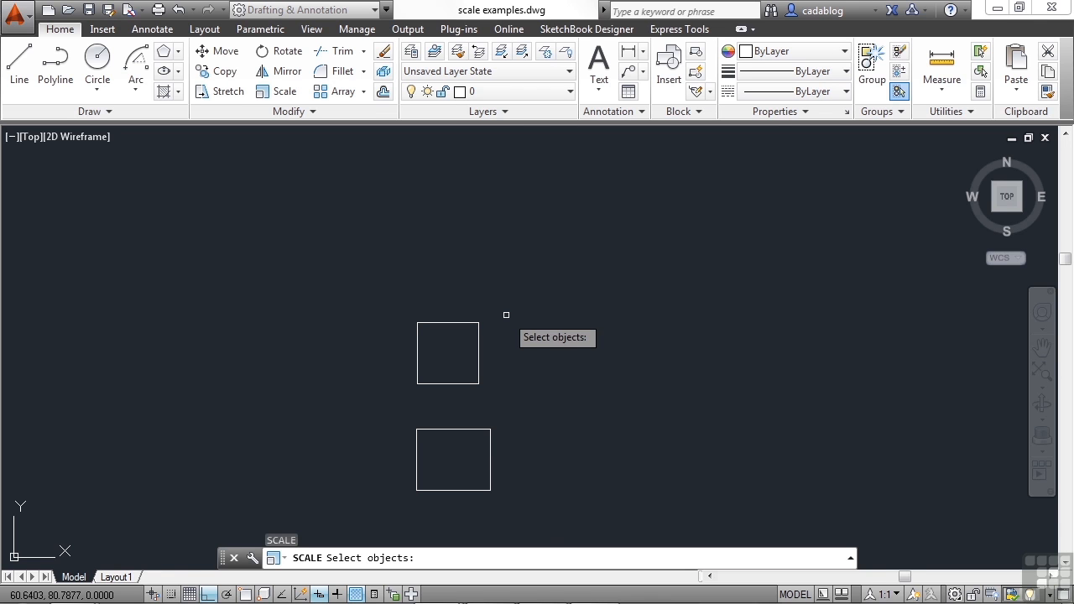
pyautogui.click(506, 314)
pyautogui.click(414, 387)
pyautogui.press('Return')
pyautogui.write('end')
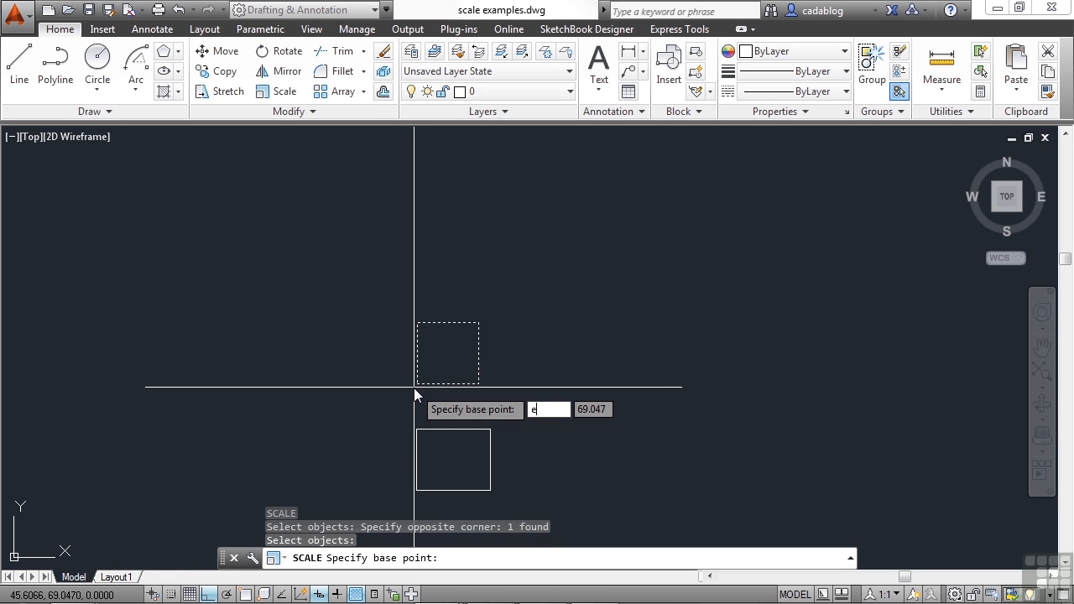
pyautogui.press('Return')
pyautogui.click(414, 387)
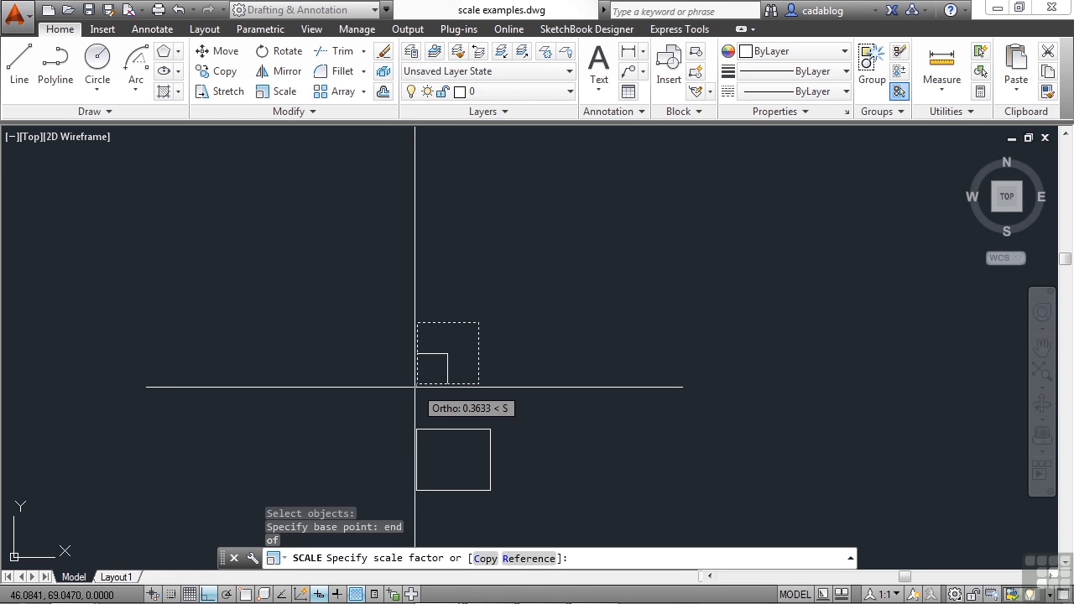
pyautogui.click(486, 558)
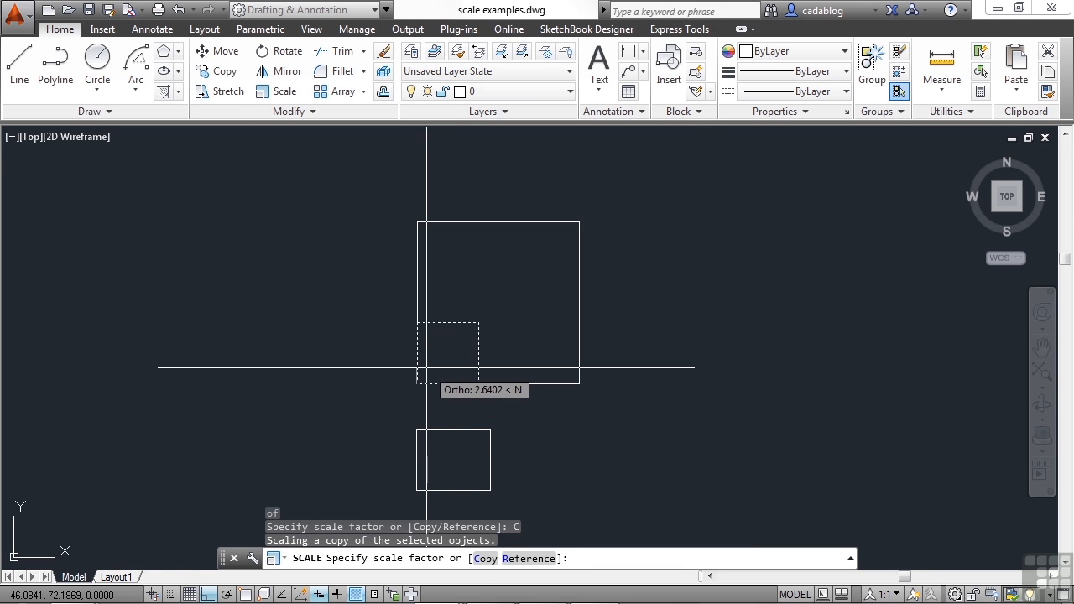
pyautogui.write('2')
pyautogui.press('Return')
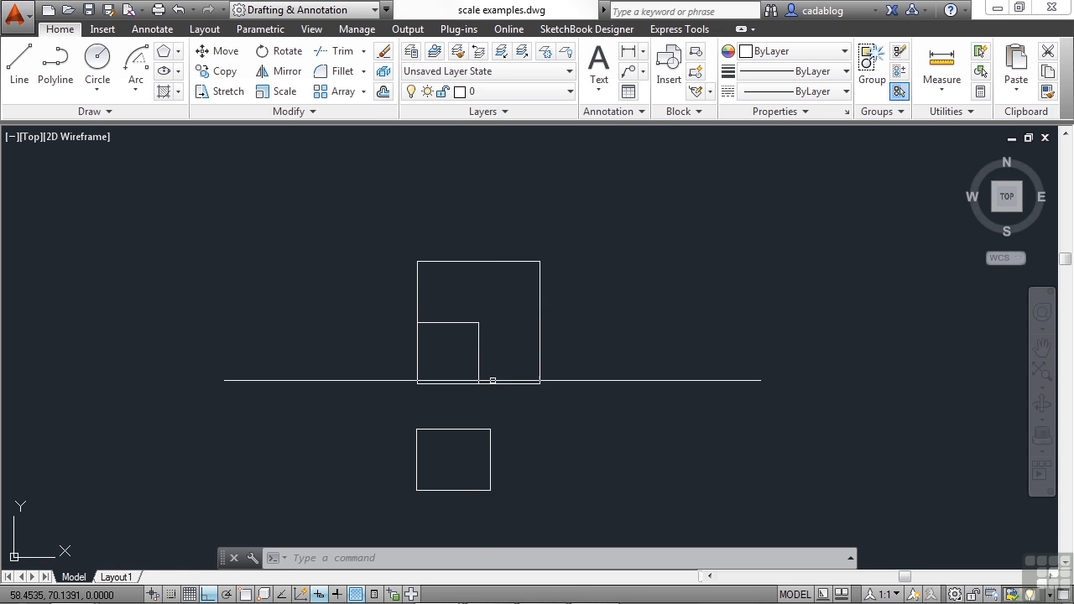
pyautogui.moveTo(487, 374); pyautogui.dragTo(513, 359, button='middle')
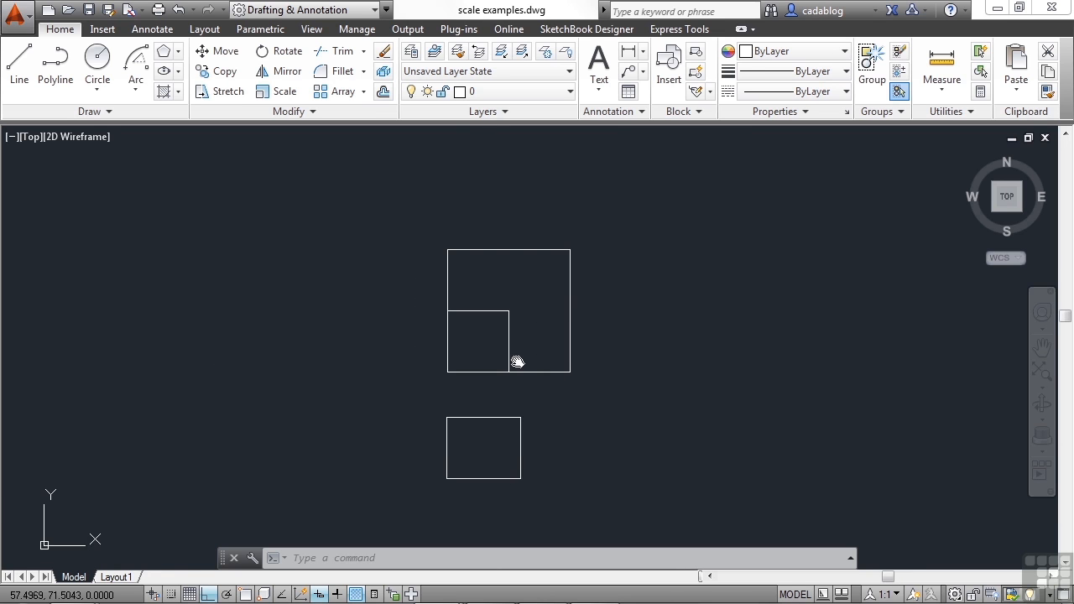
pyautogui.scroll(4, 478, 458)
pyautogui.moveTo(484, 445); pyautogui.dragTo(500, 383, button='middle')
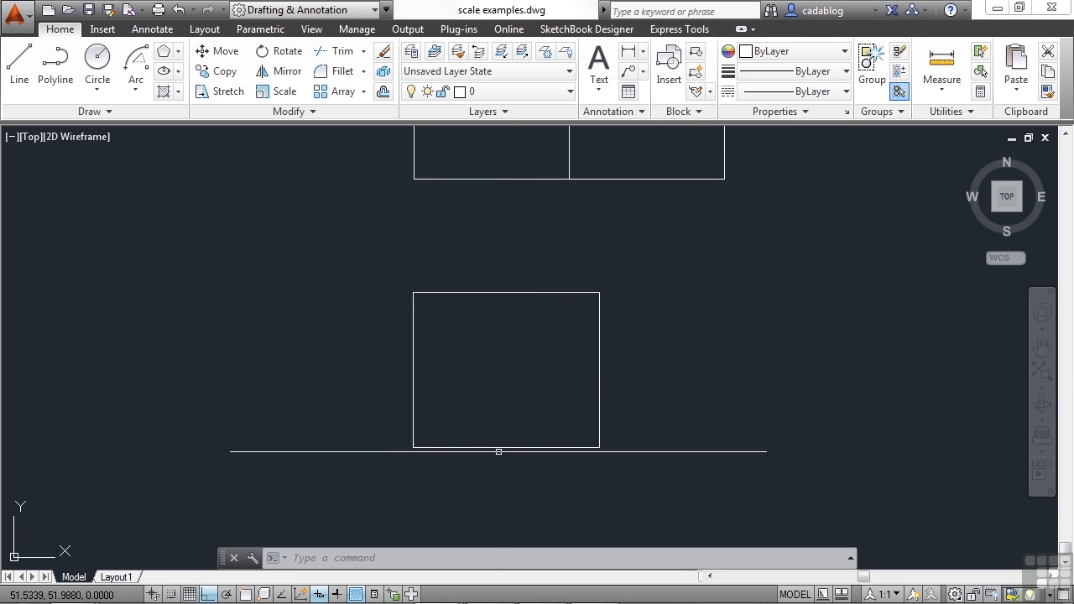
pyautogui.click(655, 232)
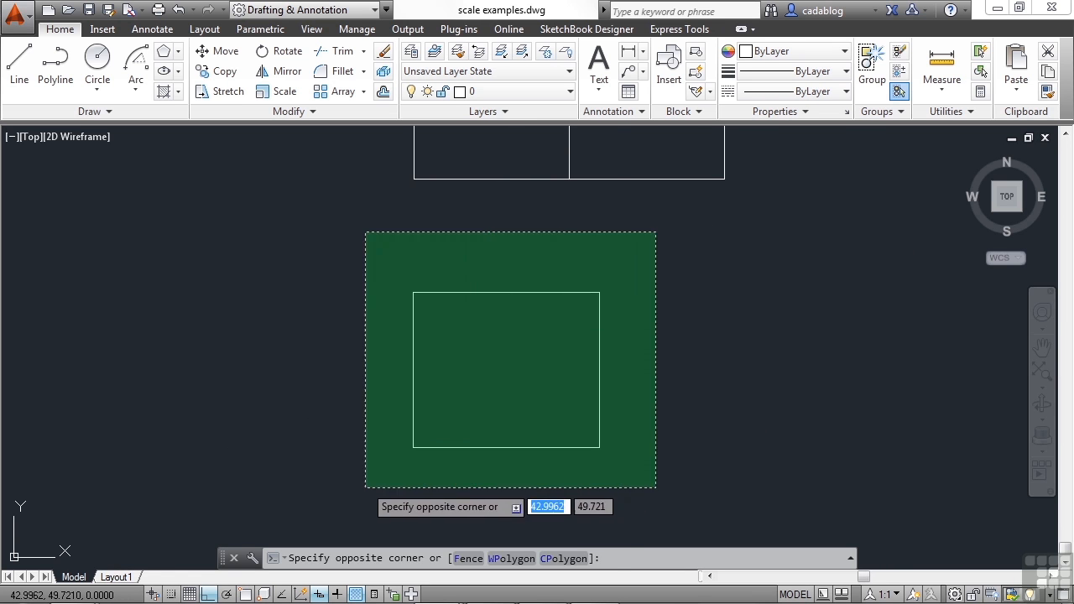
pyautogui.click(366, 487)
pyautogui.press('Escape')
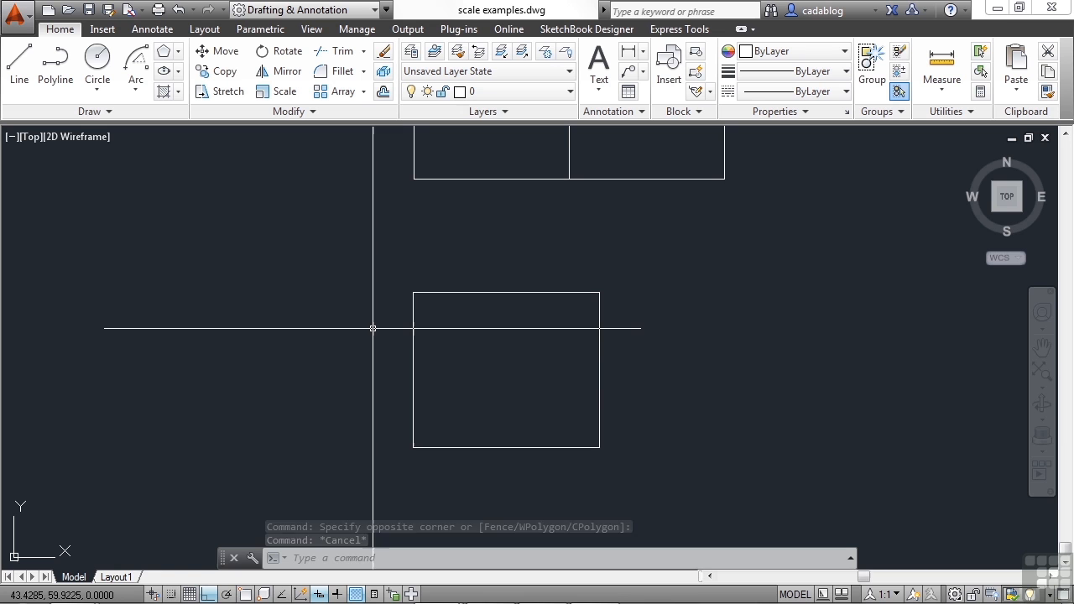
# Scale the lower rectangle's top line by a factor of 1/3, using its left endpoint as the base point.
pyautogui.scroll(2, 445, 377)
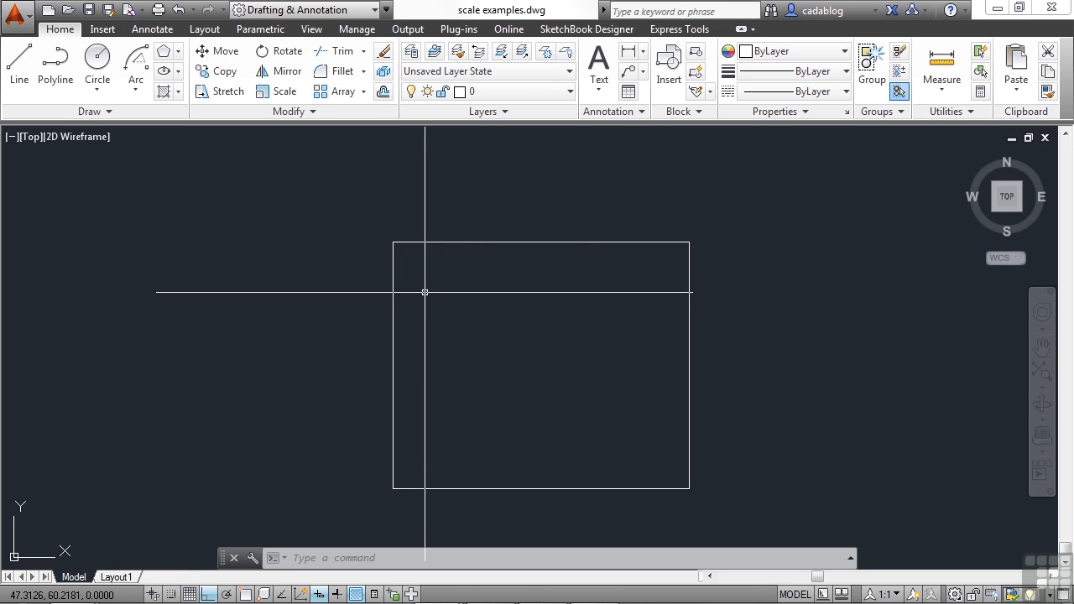
pyautogui.press('Return')
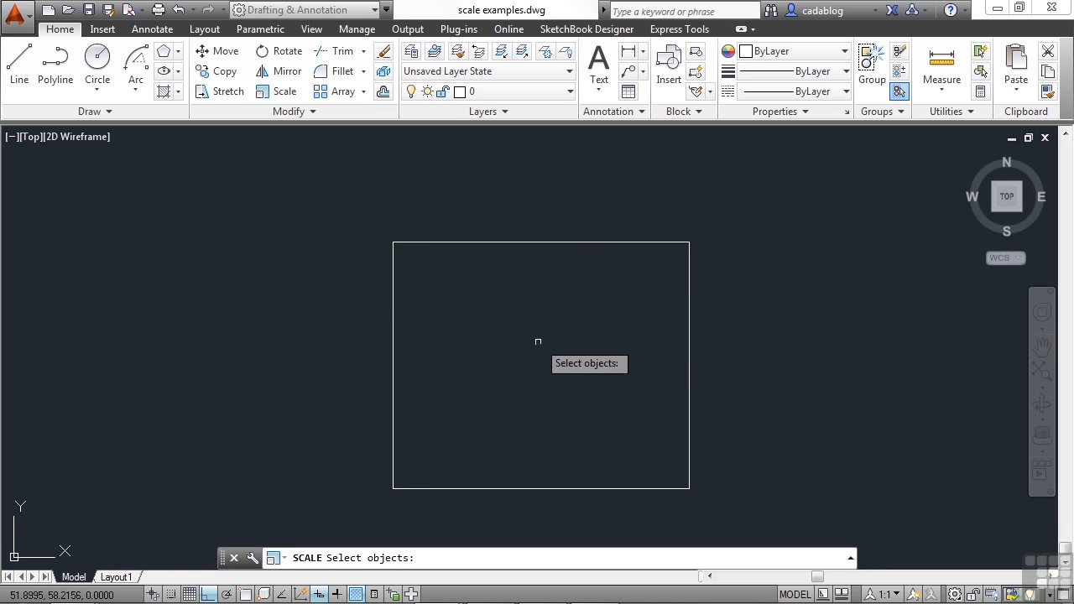
pyautogui.click(591, 307)
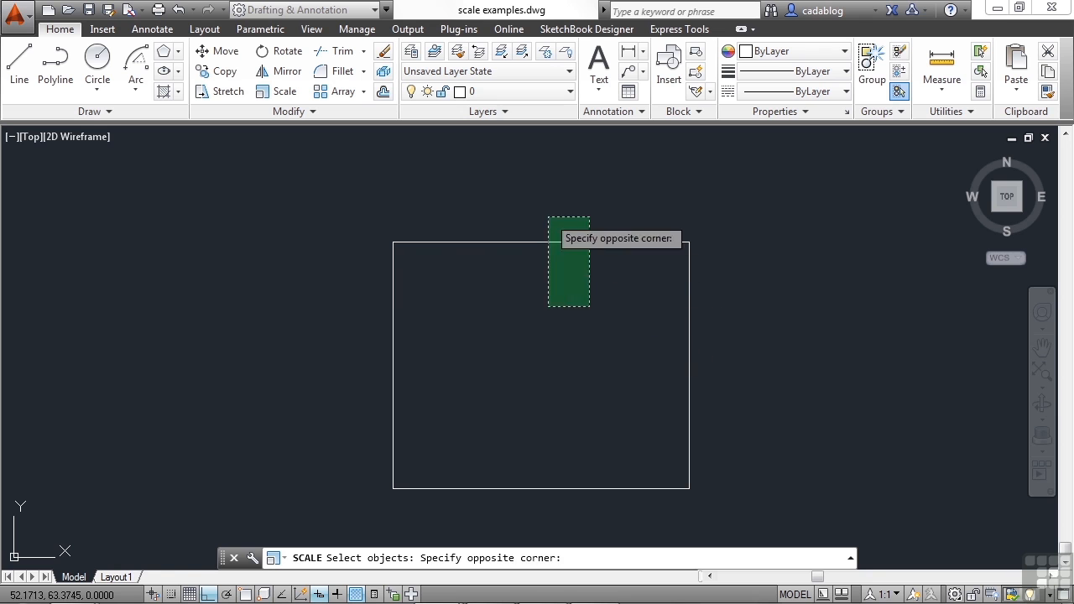
pyautogui.click(548, 217)
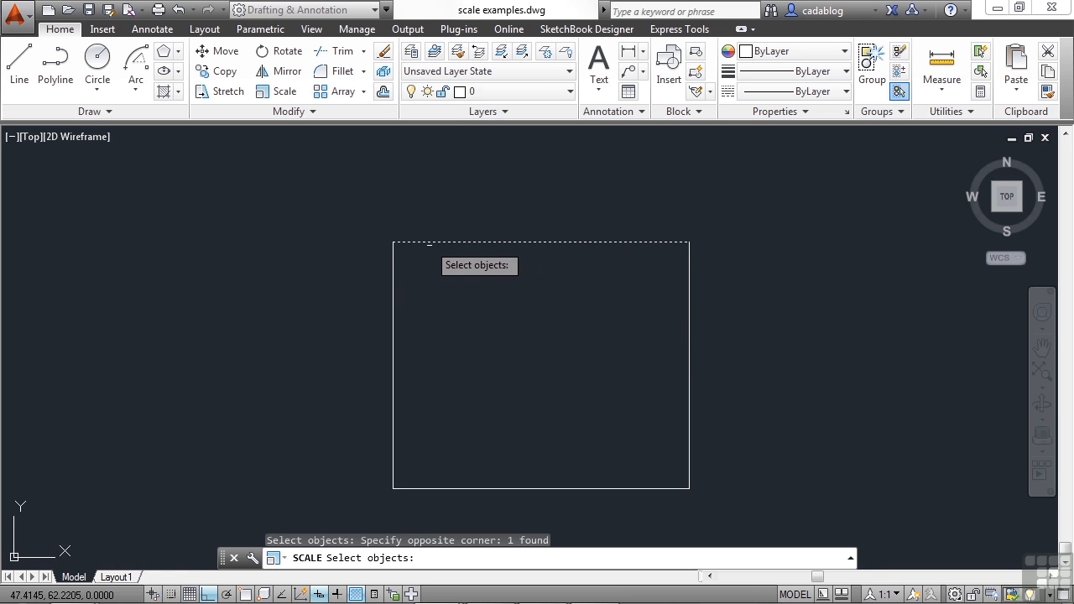
pyautogui.press('Return')
pyautogui.write('end')
pyautogui.press('Return')
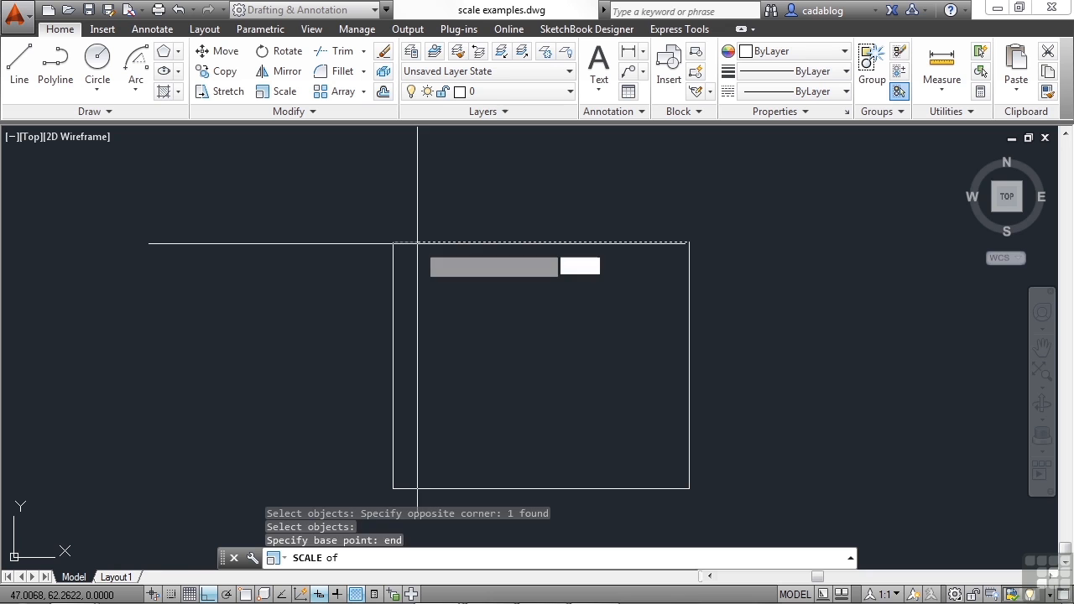
pyautogui.click(415, 252)
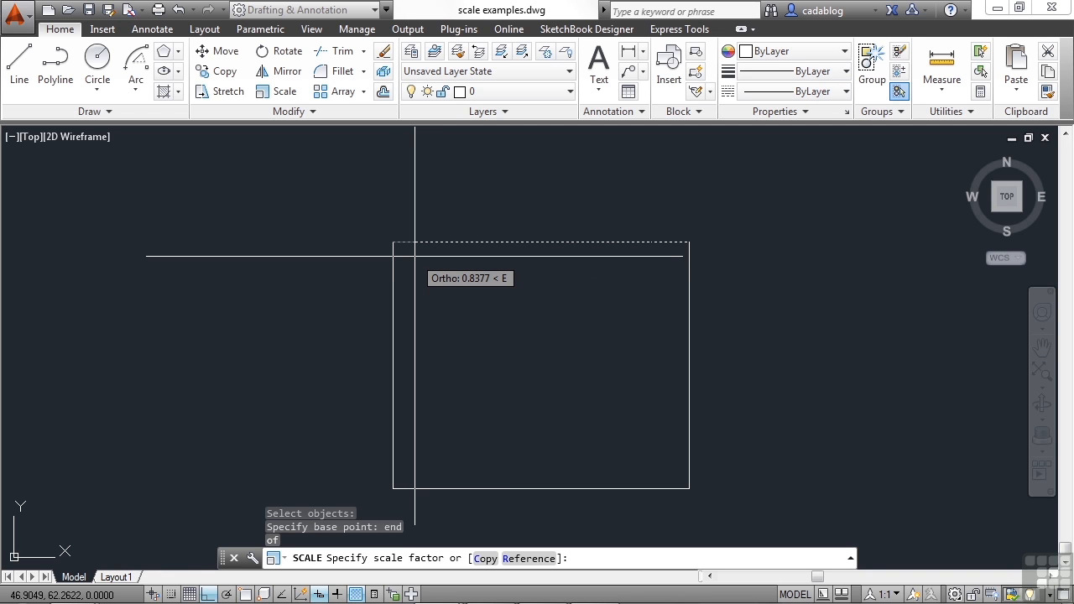
pyautogui.write('1/3')
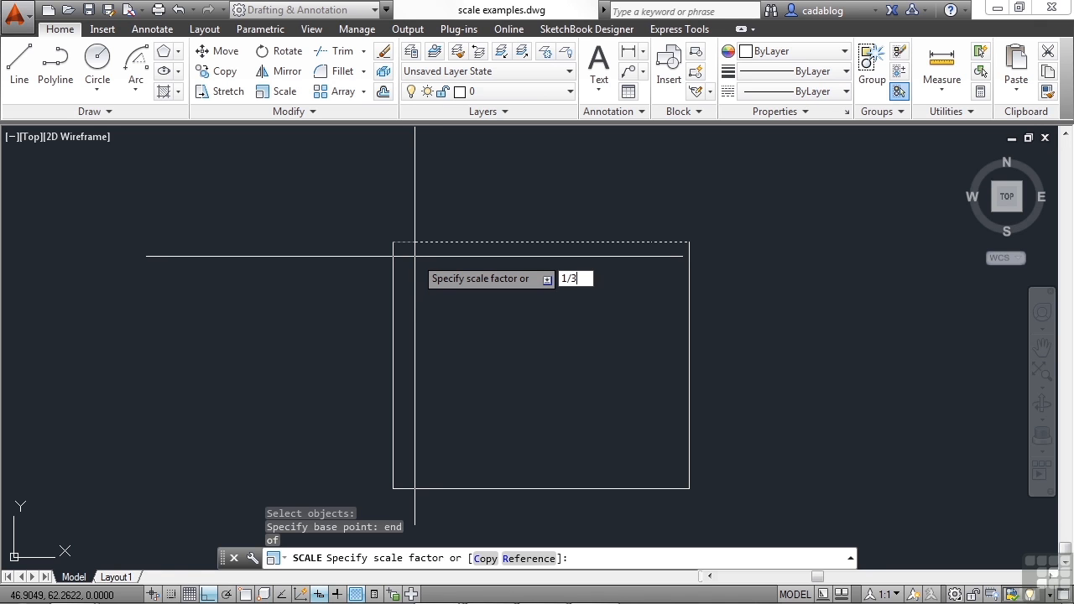
pyautogui.press('Return')
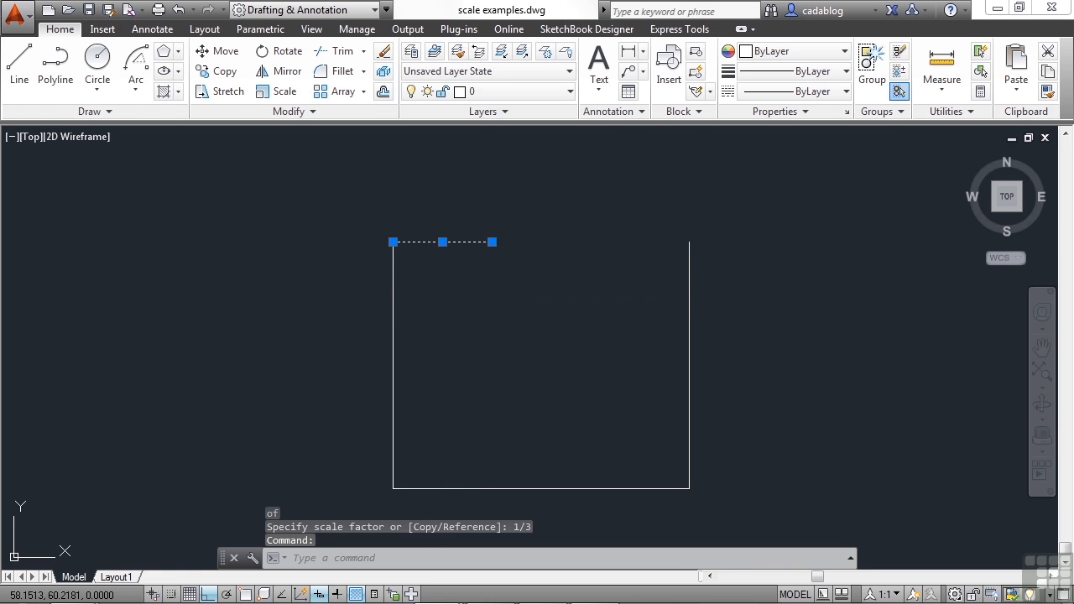
pyautogui.press('Escape')
# With object snap on and ortho off, copy the shortened top line twice end to end to complete the rectangle's top edge.
pyautogui.write('cp')
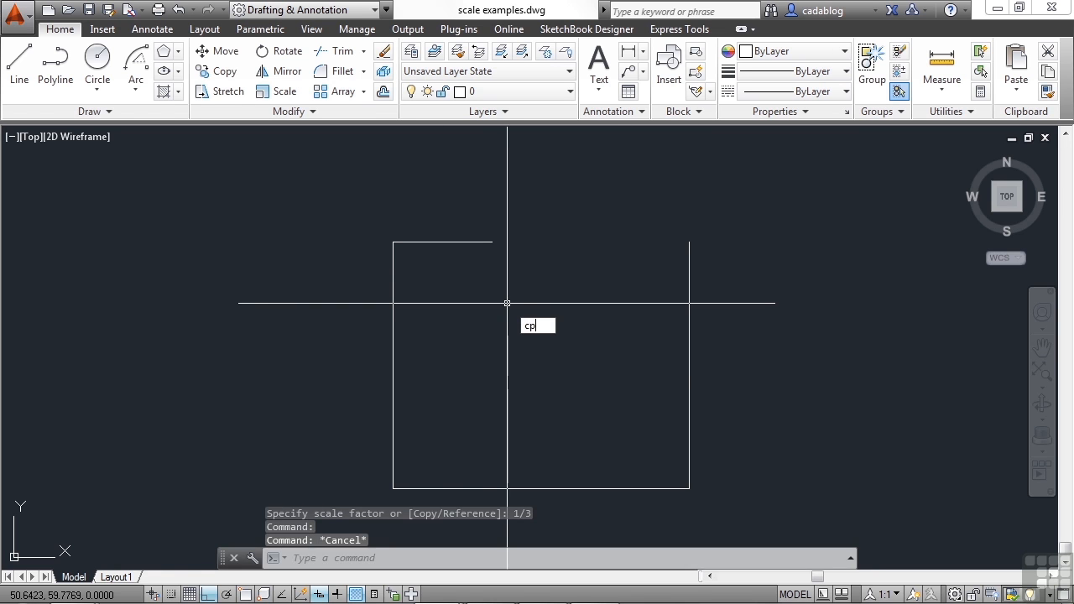
pyautogui.press('Return')
pyautogui.click(411, 242)
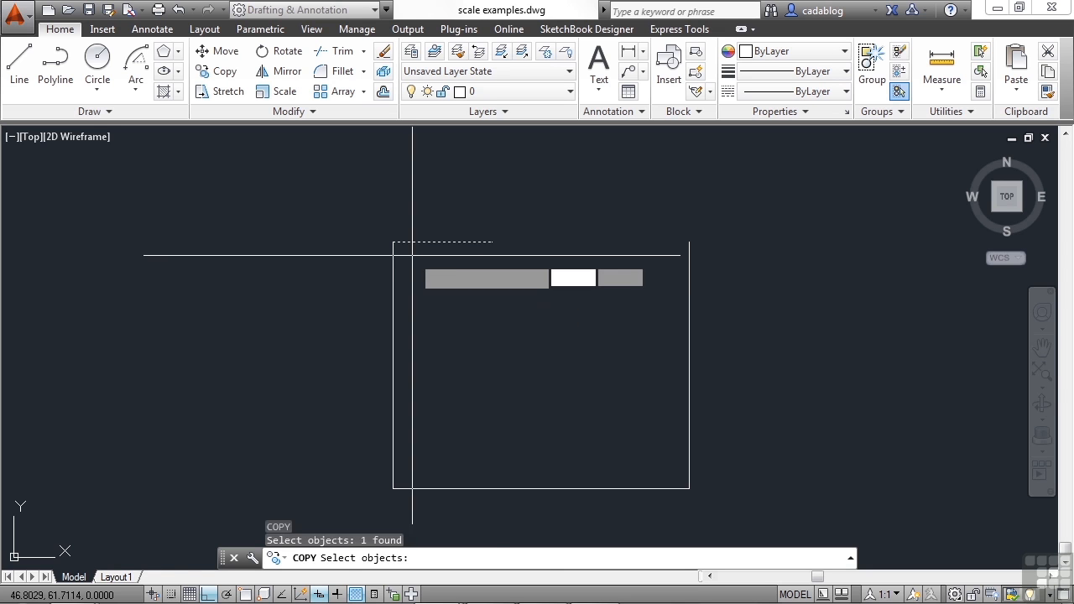
pyautogui.press('Return')
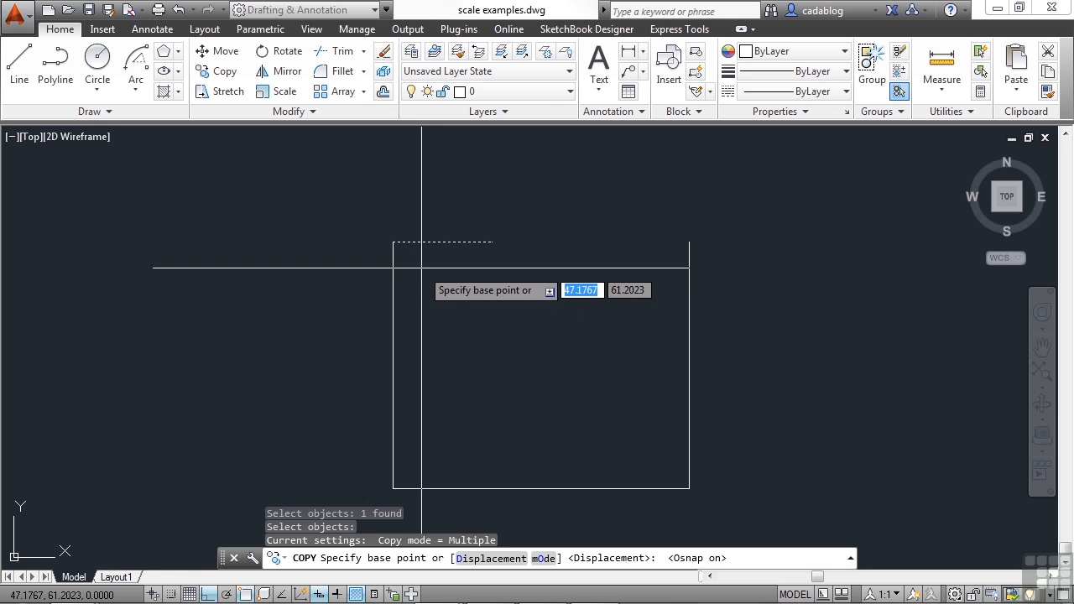
pyautogui.click(393, 243)
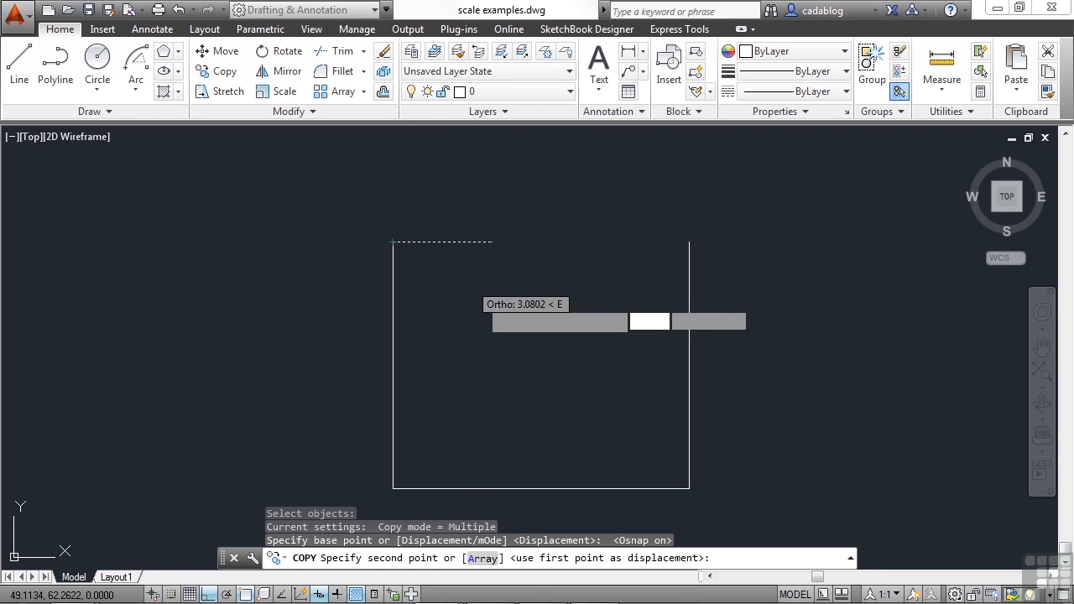
pyautogui.press('F8')
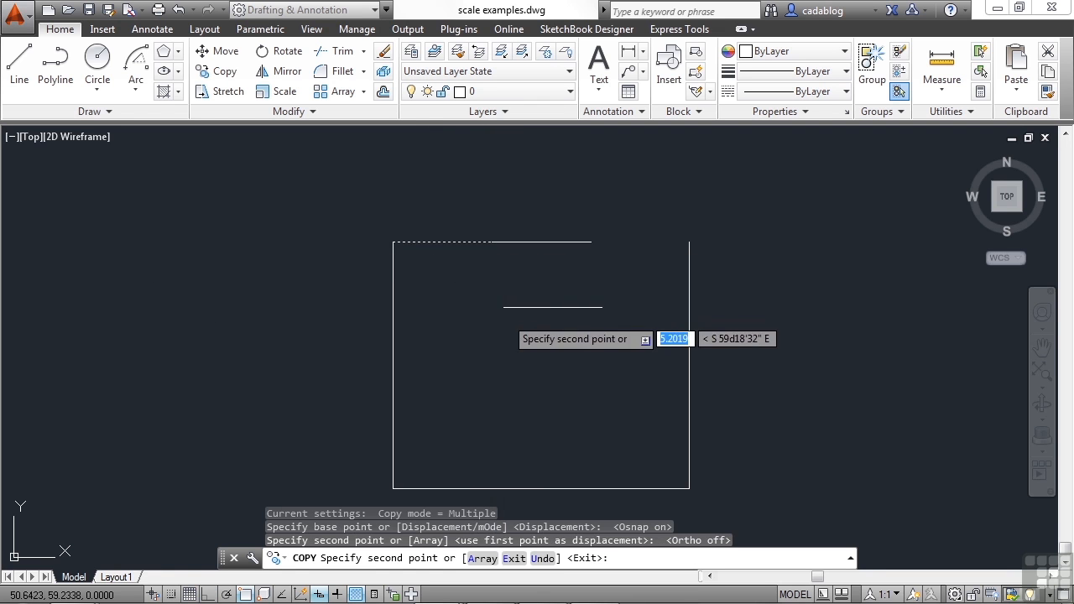
pyautogui.click(591, 243)
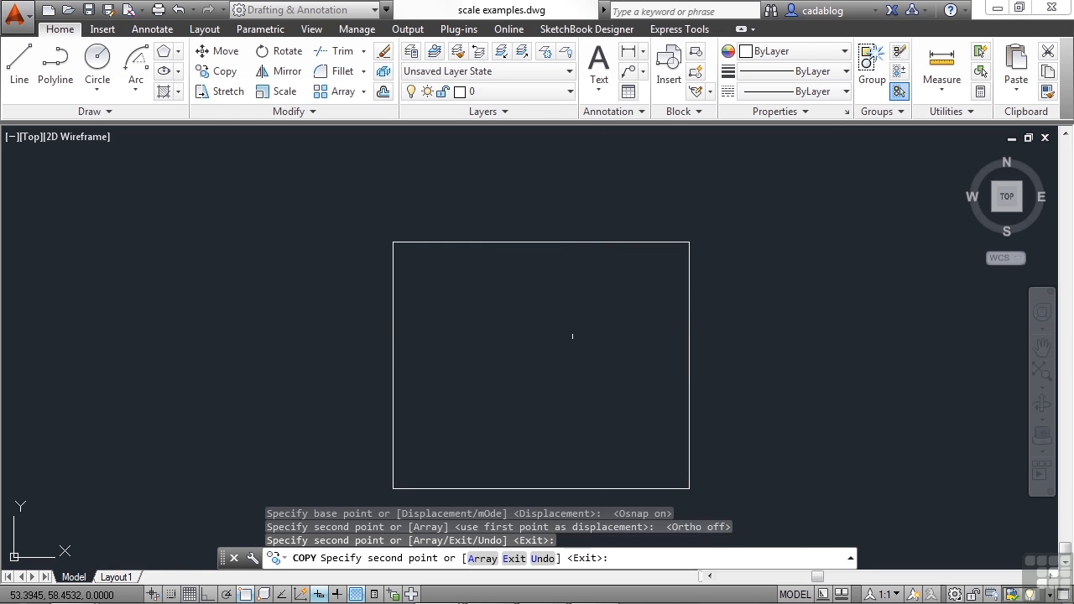
pyautogui.press('Return')
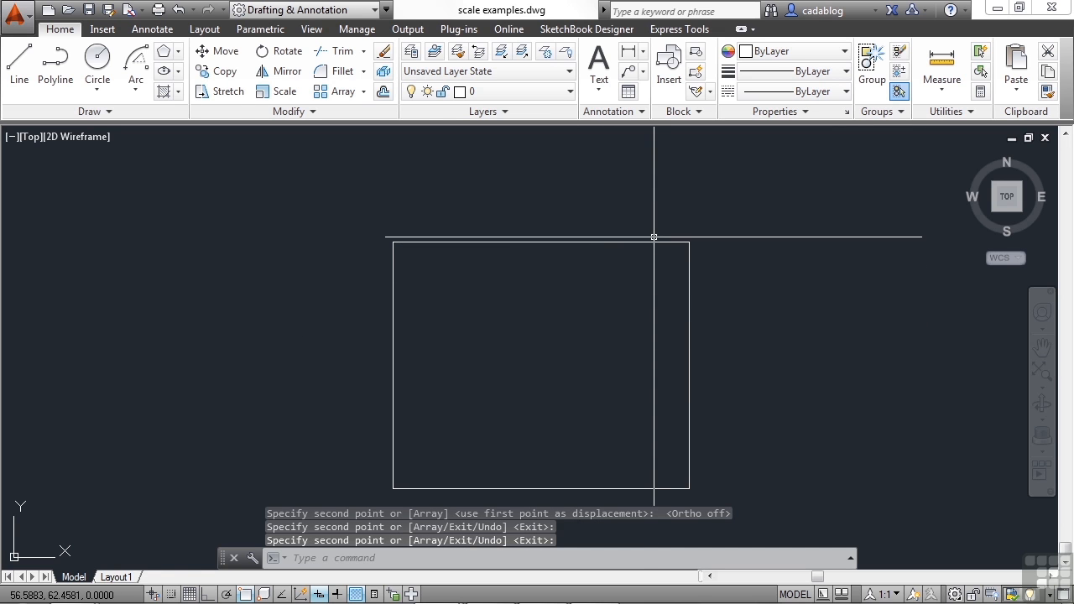
pyautogui.click(643, 242)
pyautogui.click(440, 235)
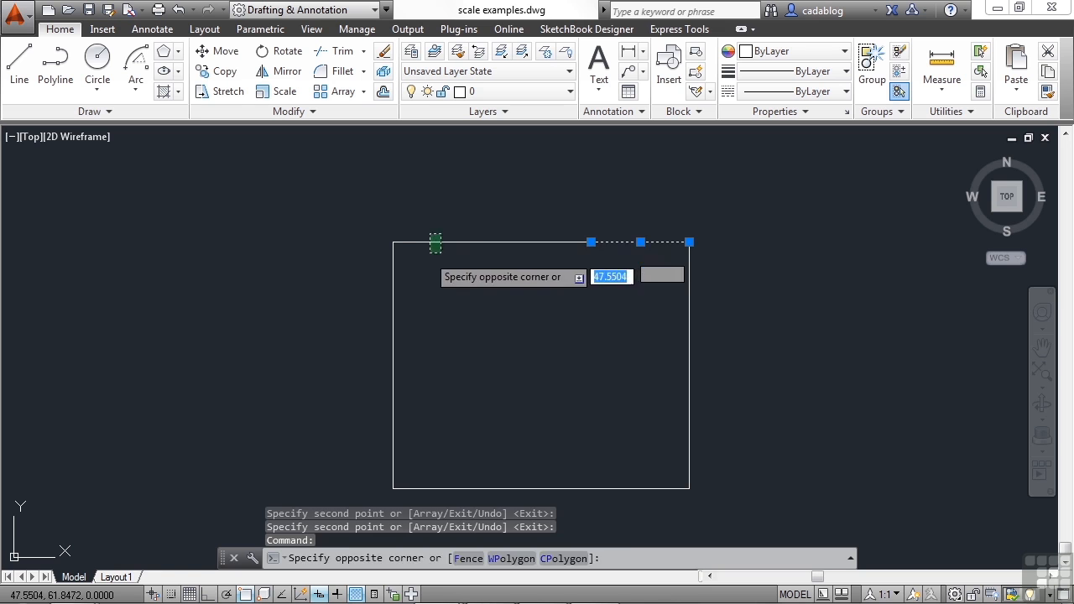
pyautogui.click(430, 252)
pyautogui.press('Escape')
# Copy the rectangle's left vertical line from its upper endpoint to both division points on the top edge.
pyautogui.write('ct o')
pyautogui.press('Return')
pyautogui.click(518, 287)
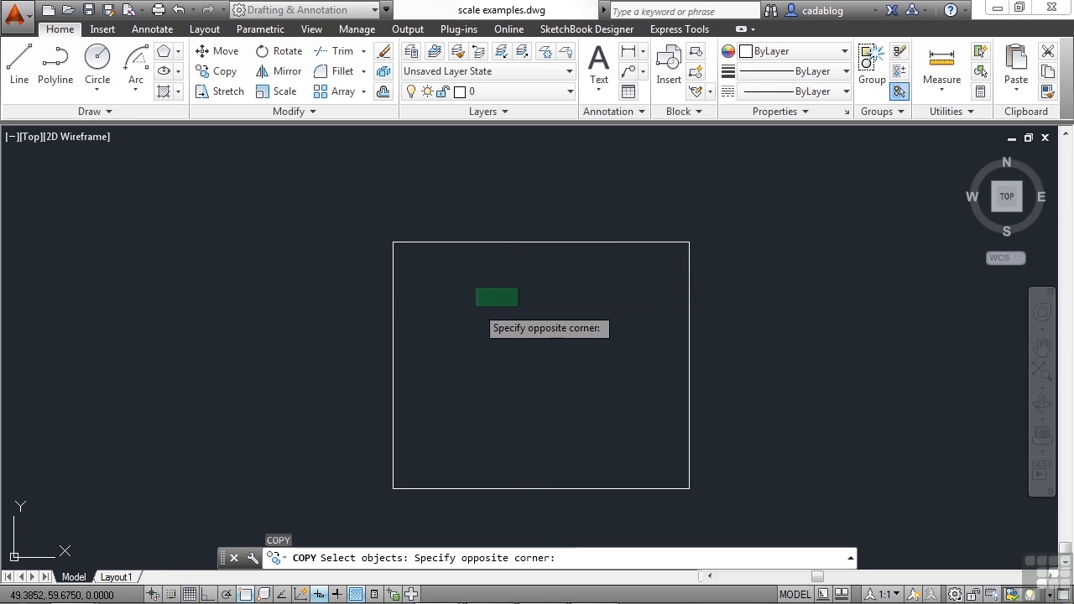
pyautogui.click(366, 328)
pyautogui.press('Return')
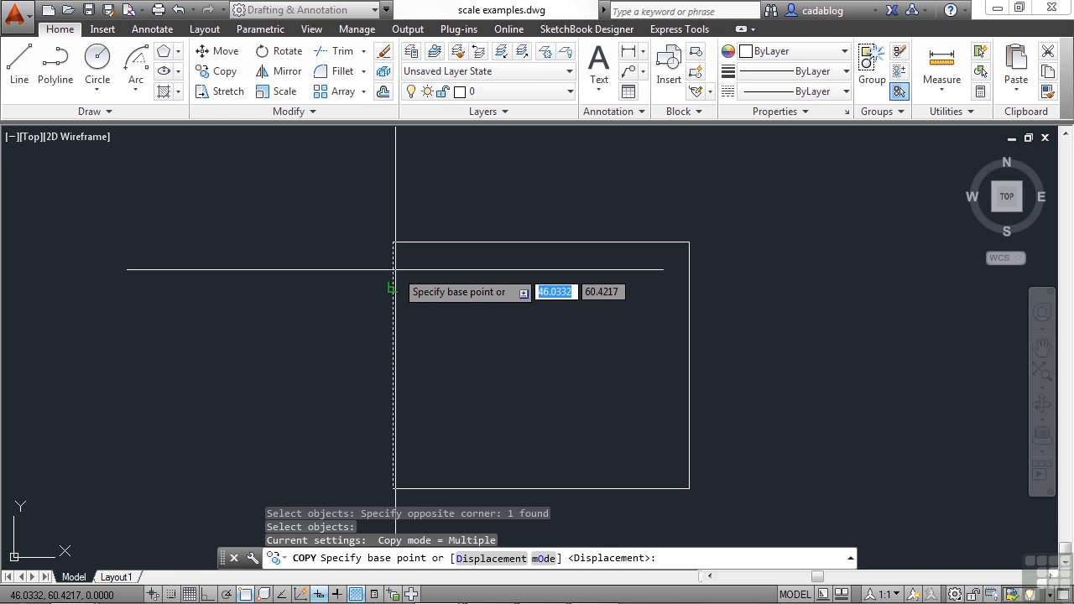
pyautogui.click(394, 243)
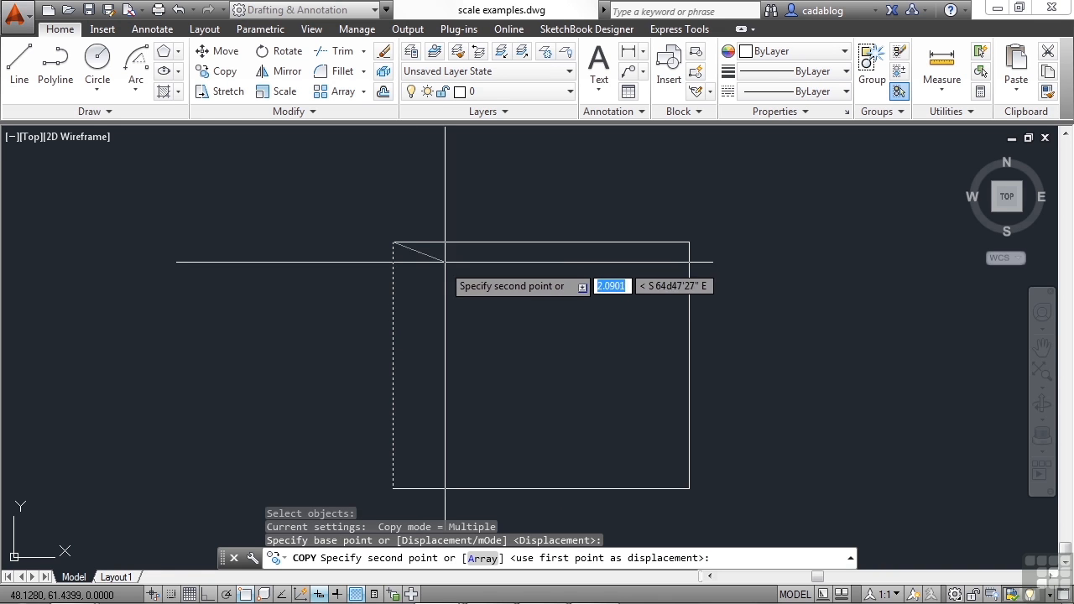
pyautogui.click(492, 243)
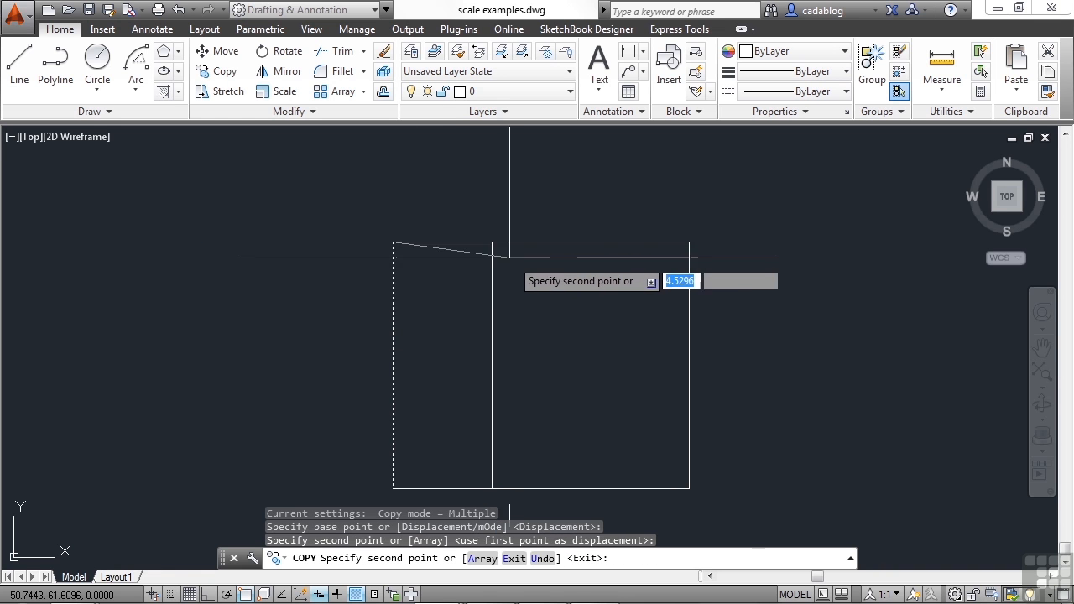
pyautogui.click(591, 242)
pyautogui.press('Return')
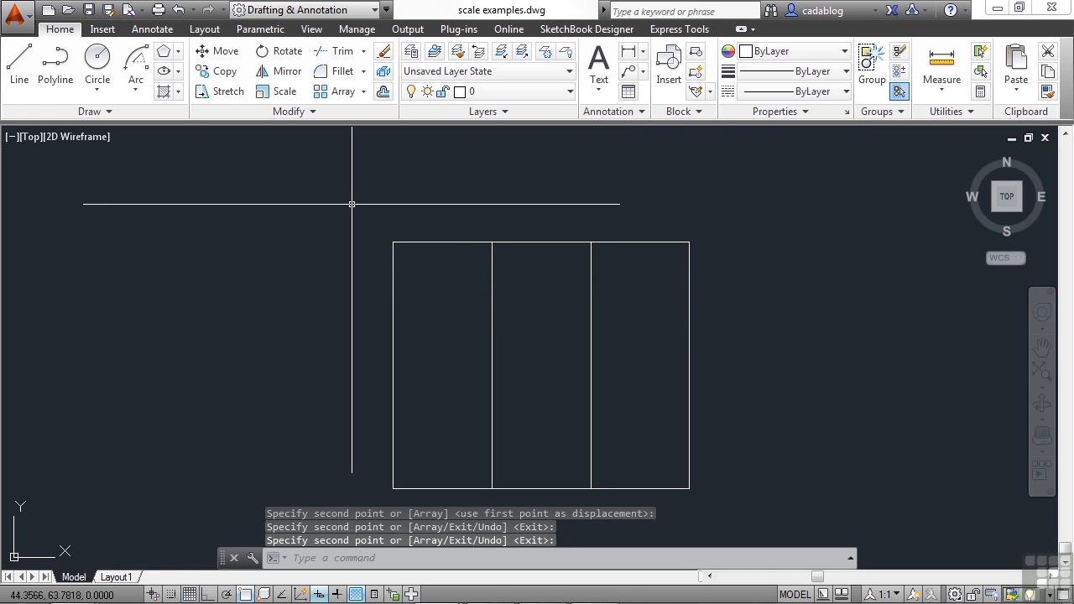